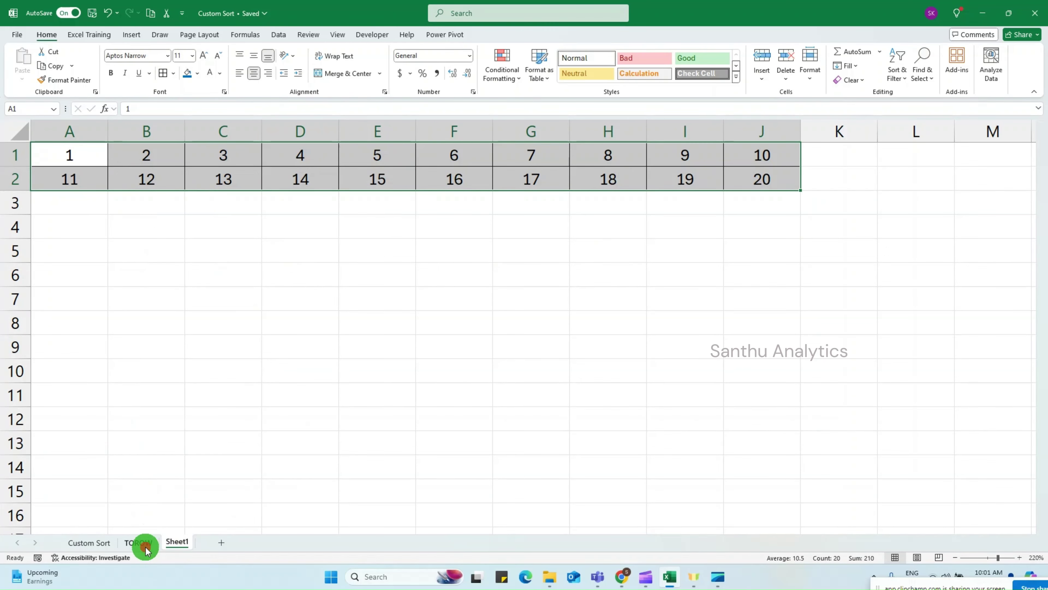
Open the TOROW sheet and look over the country list in column A and the empty cells of row 1
click(138, 543)
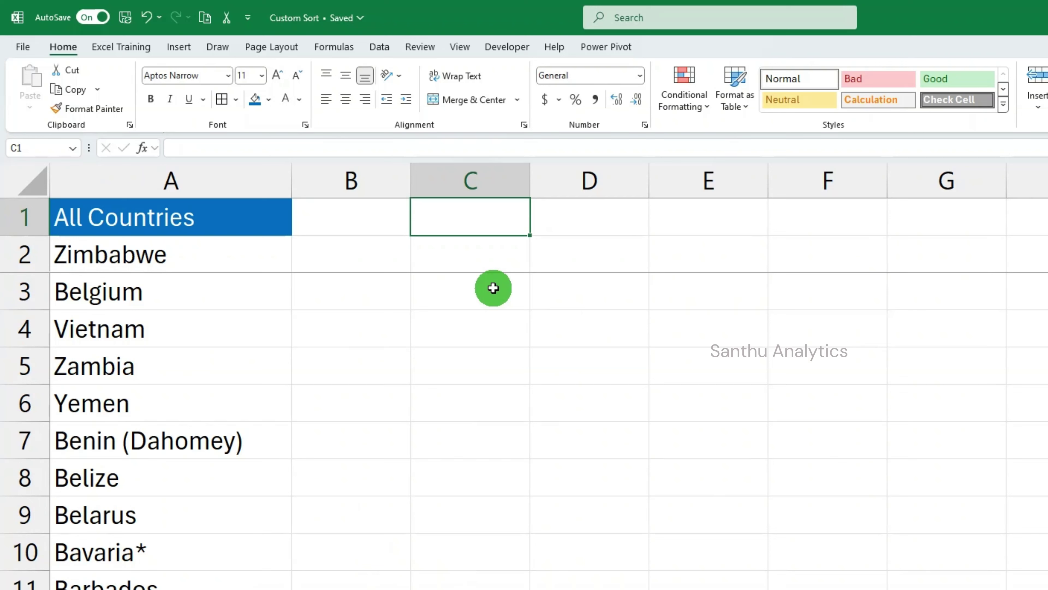
click(195, 185)
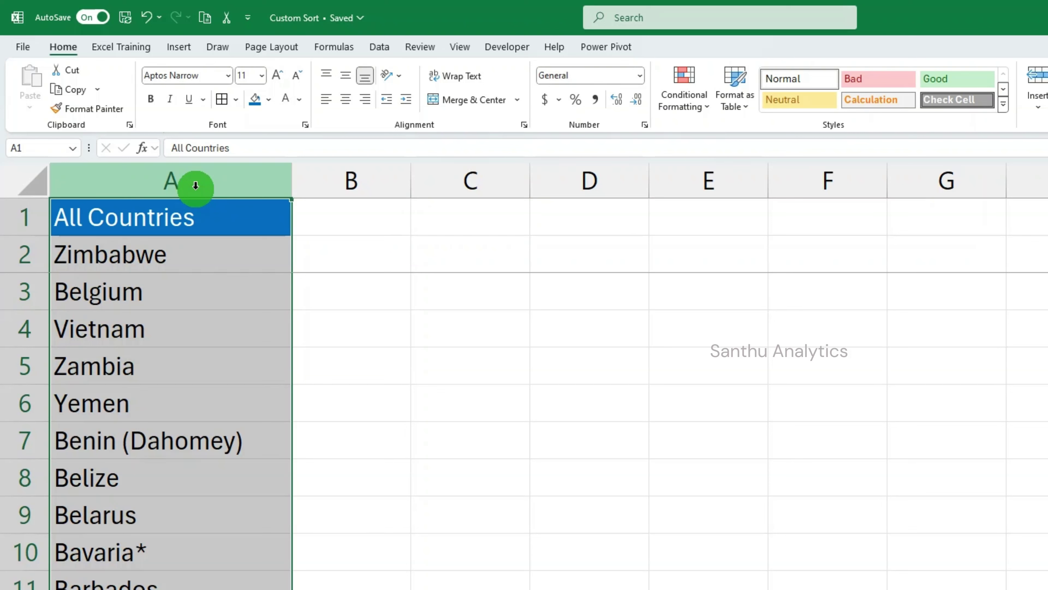
click(203, 248)
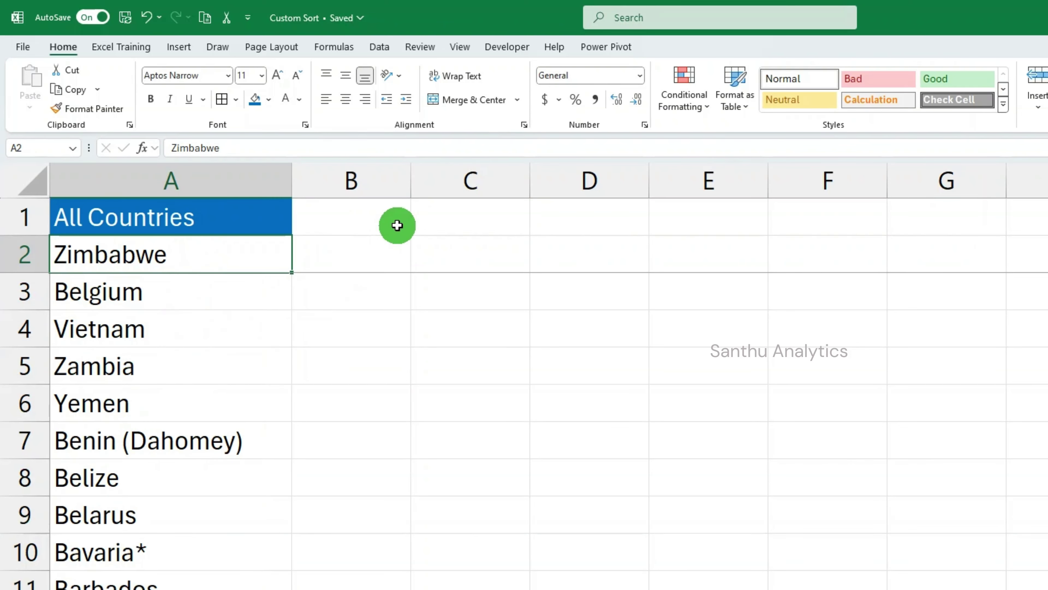
click(447, 215)
click(572, 215)
click(707, 221)
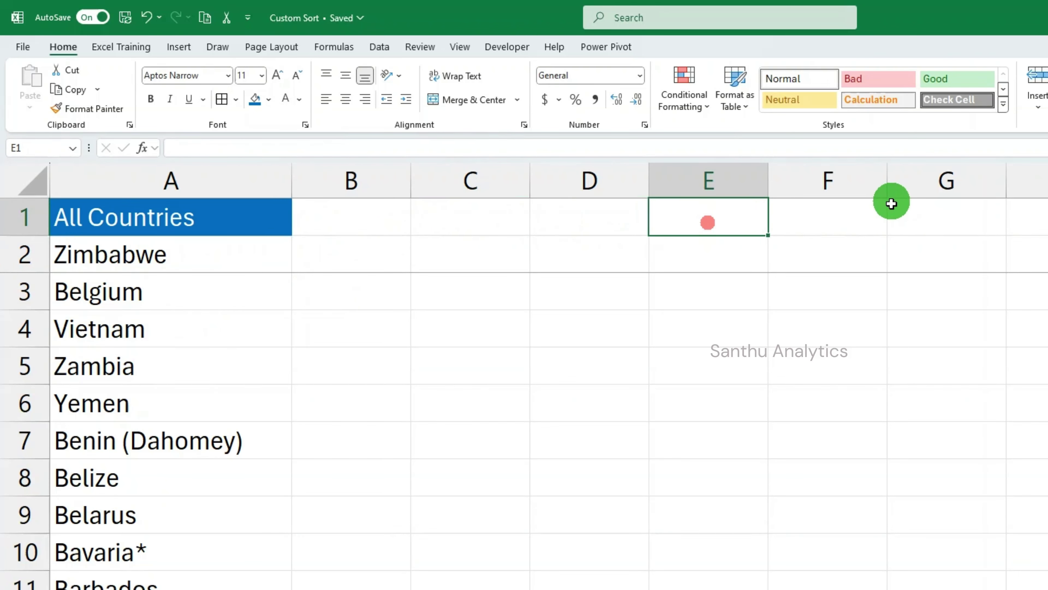
Try copying Zimbabwe and Belgium one by one into C1 and D1, and clear both cells again
click(182, 260)
key(ctrl+c)
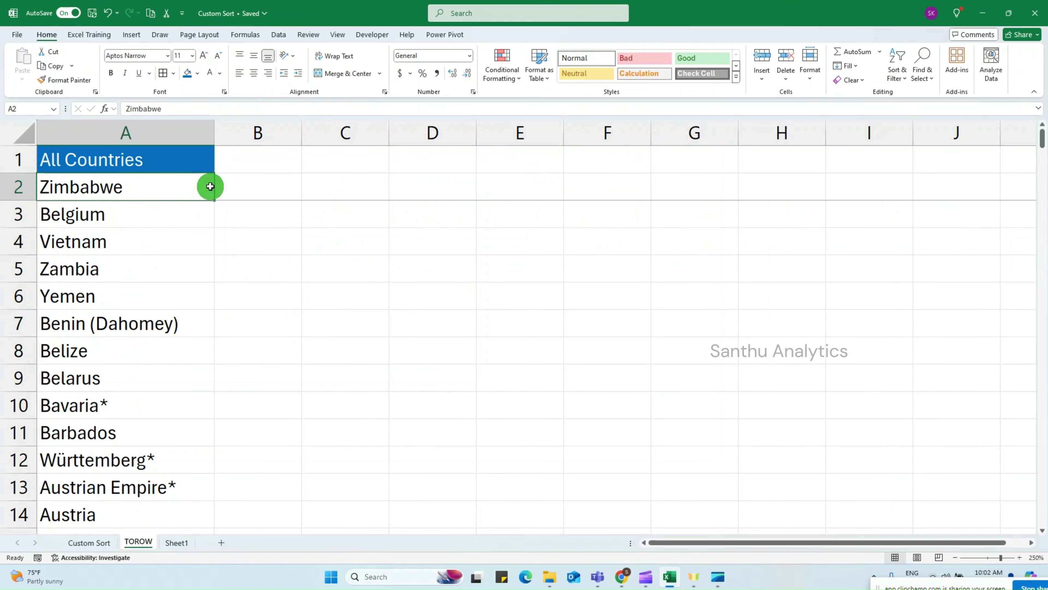
click(350, 163)
key(ctrl+v)
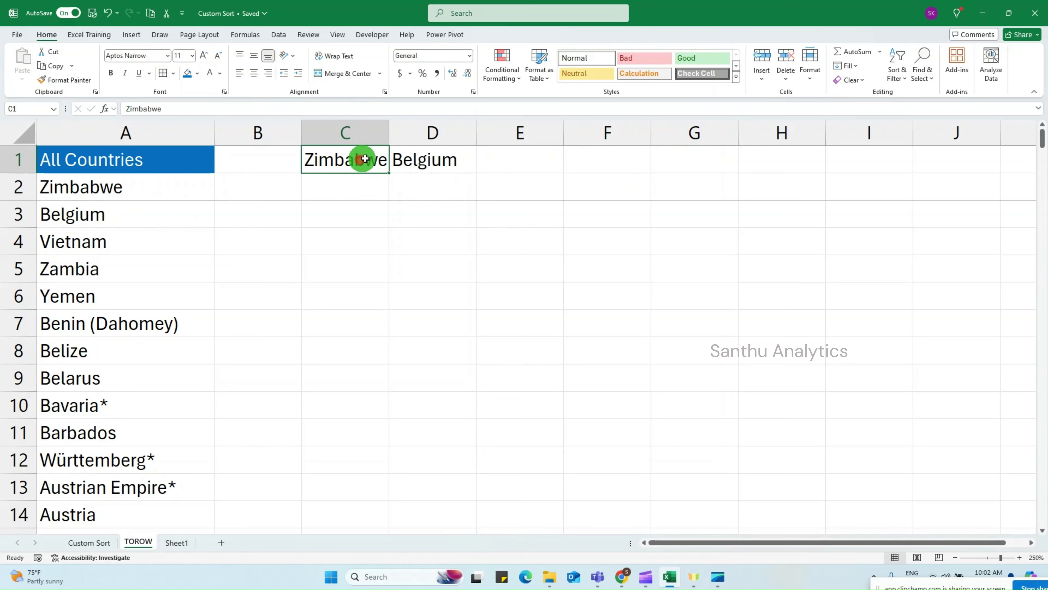
drag(363, 160, 411, 156)
key(Delete)
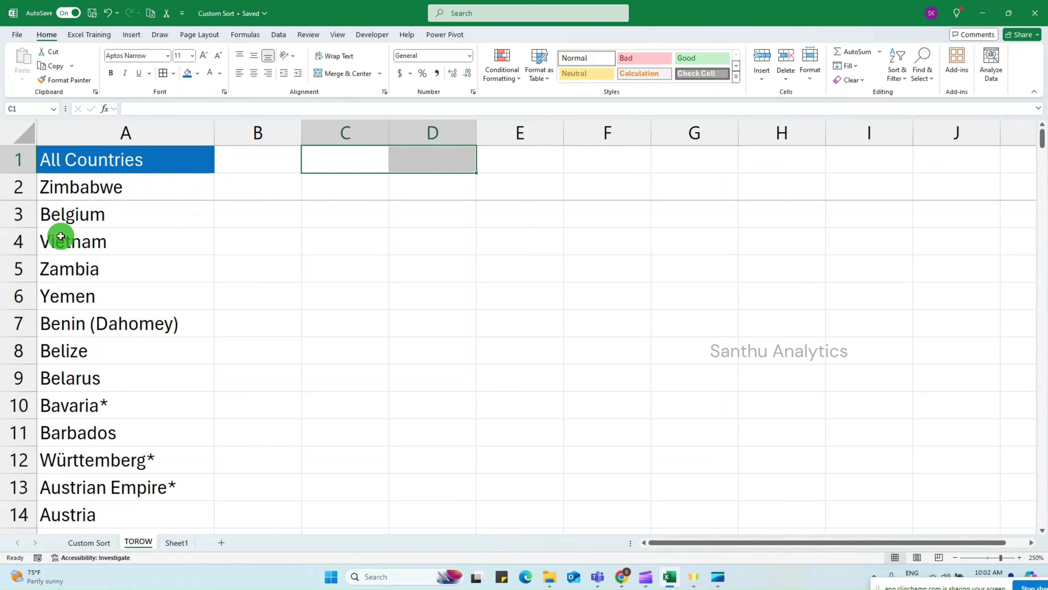
Enter =TOROW(A2:A229) in cell C1 to lay out the country list as a single row
click(363, 154)
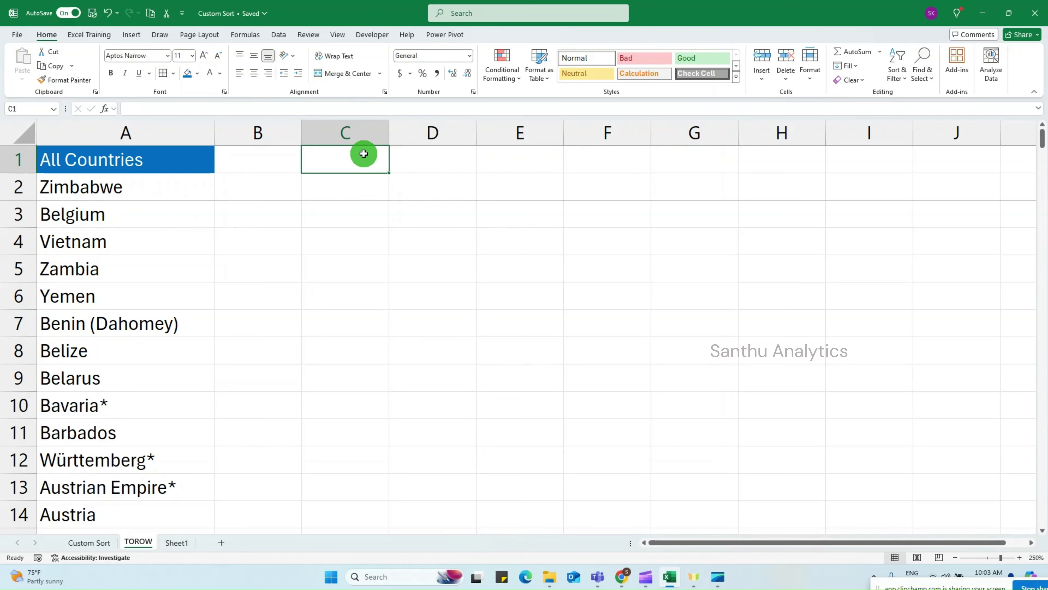
text(=)
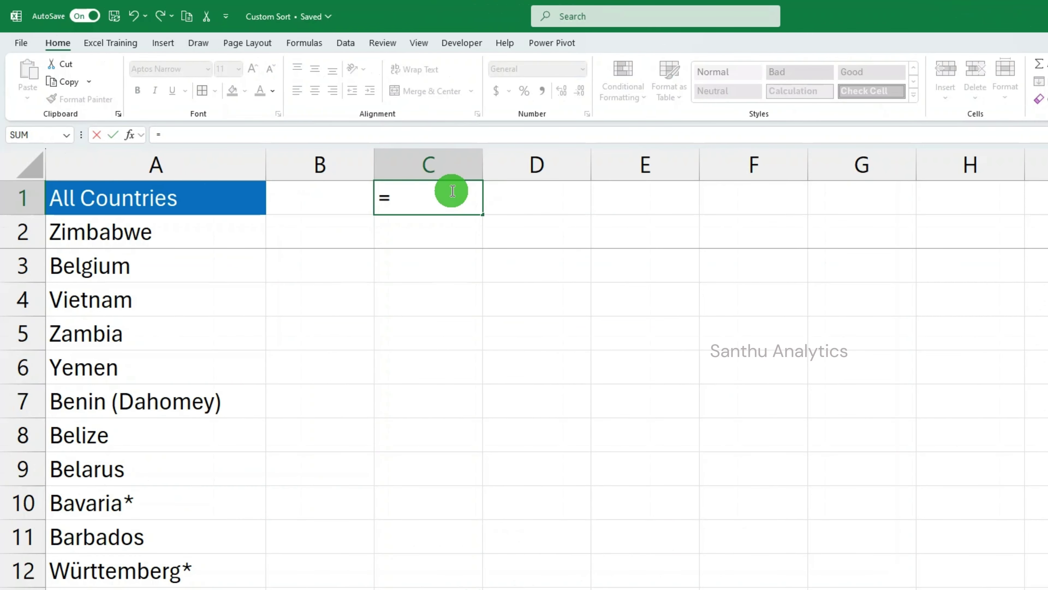
text(TOROW)
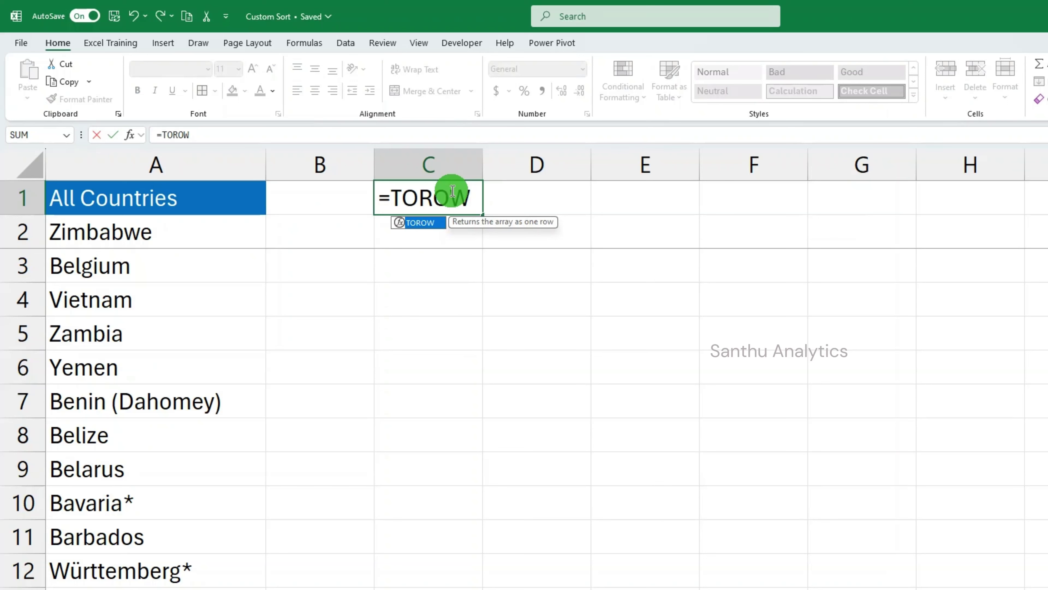
text(()
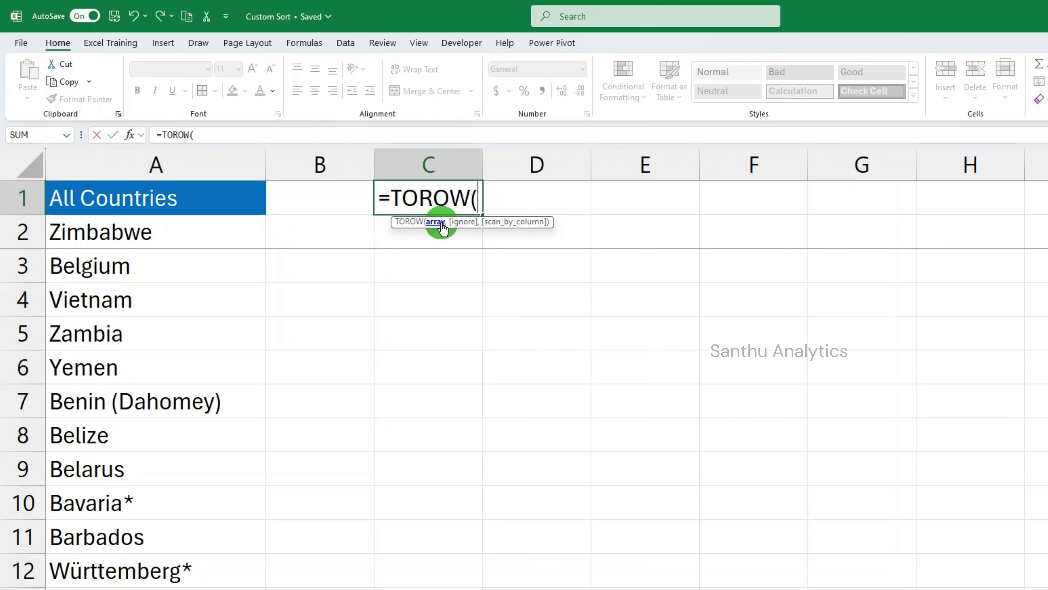
click(95, 226)
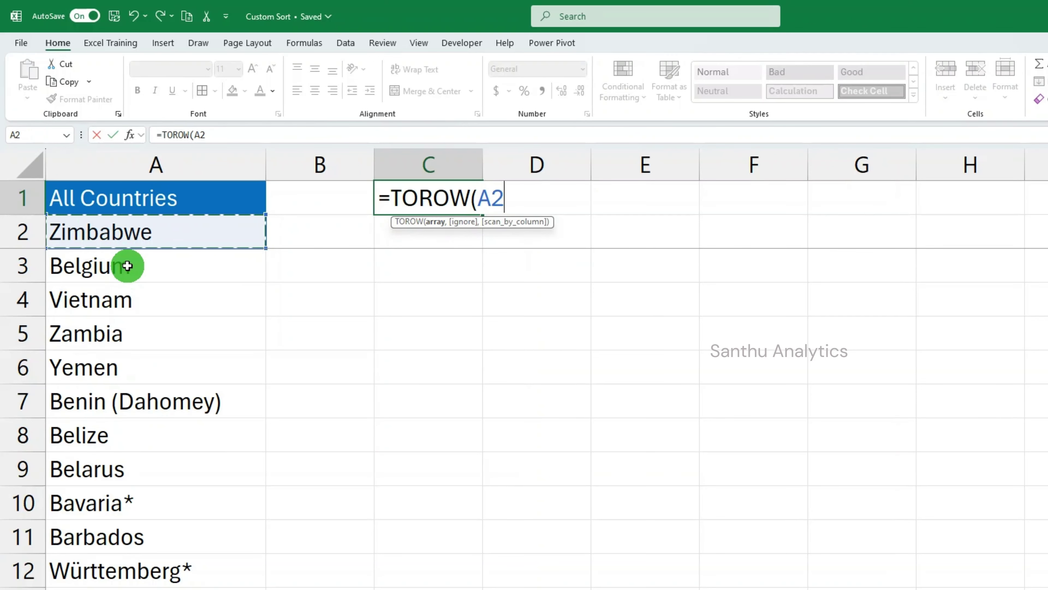
key(ctrl+shift+Down)
scroll(129, 264, down, 1)
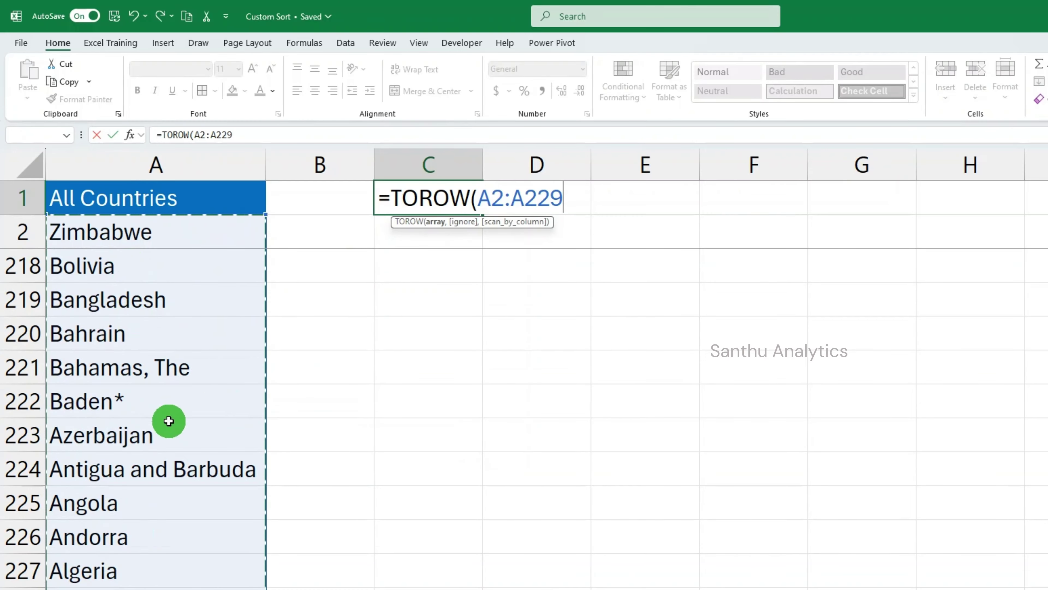
scroll(181, 415, down, 2)
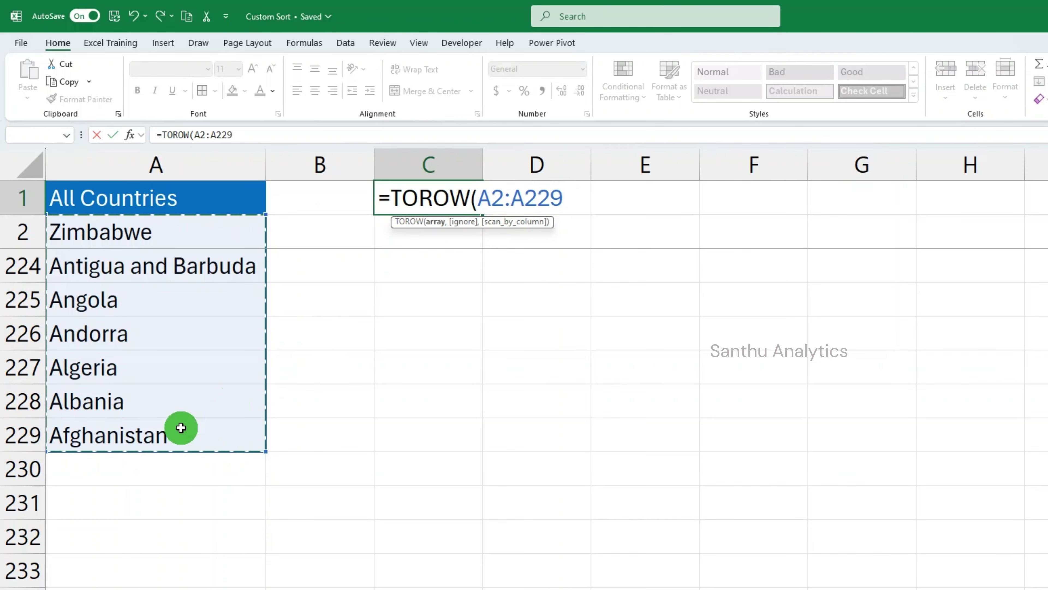
text())
key(Return)
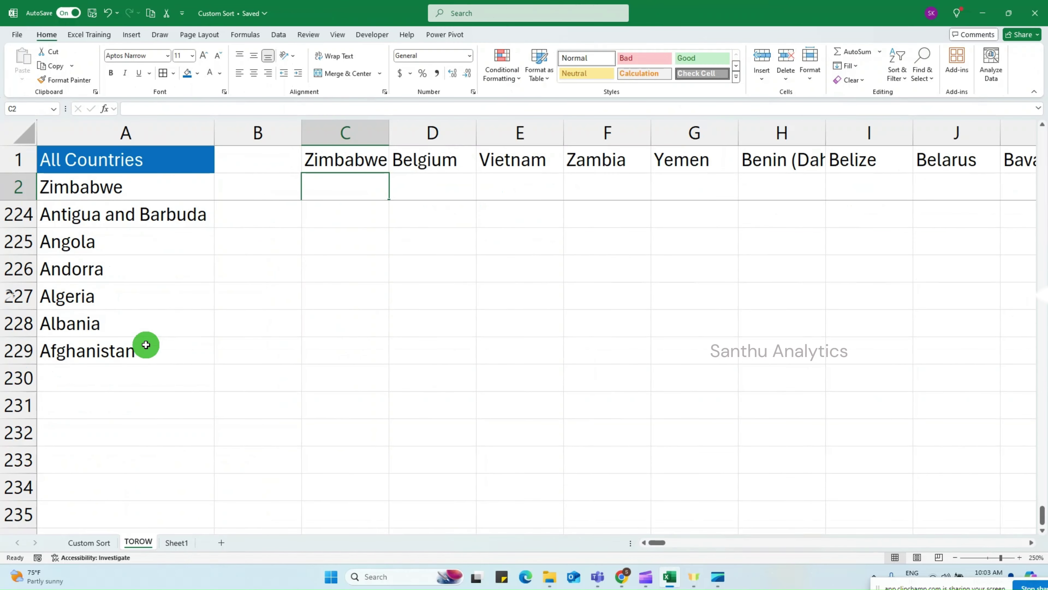
Examine the row of countries from C1 through to its last entry and compare it with the list in column A
key(Up)
key(Down)
key(Down)
key(Down)
key(Left)
key(Left)
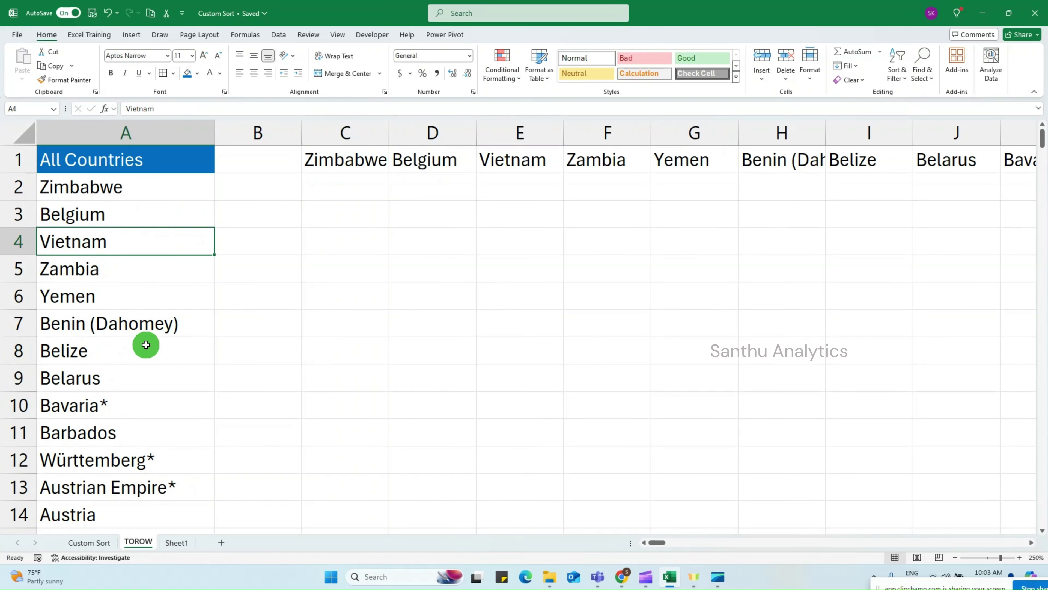
click(369, 161)
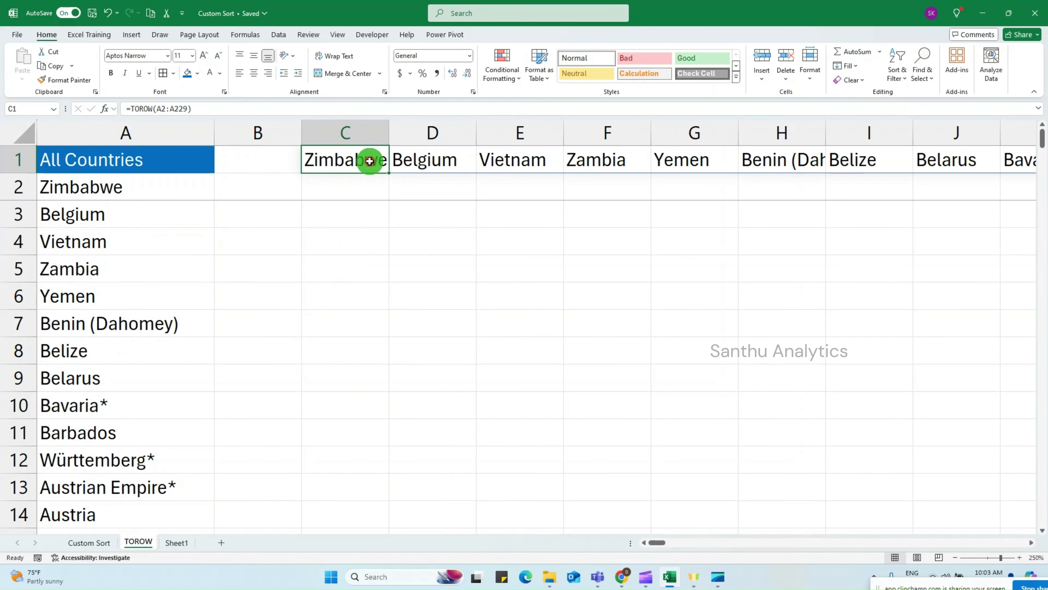
key(ctrl+Right)
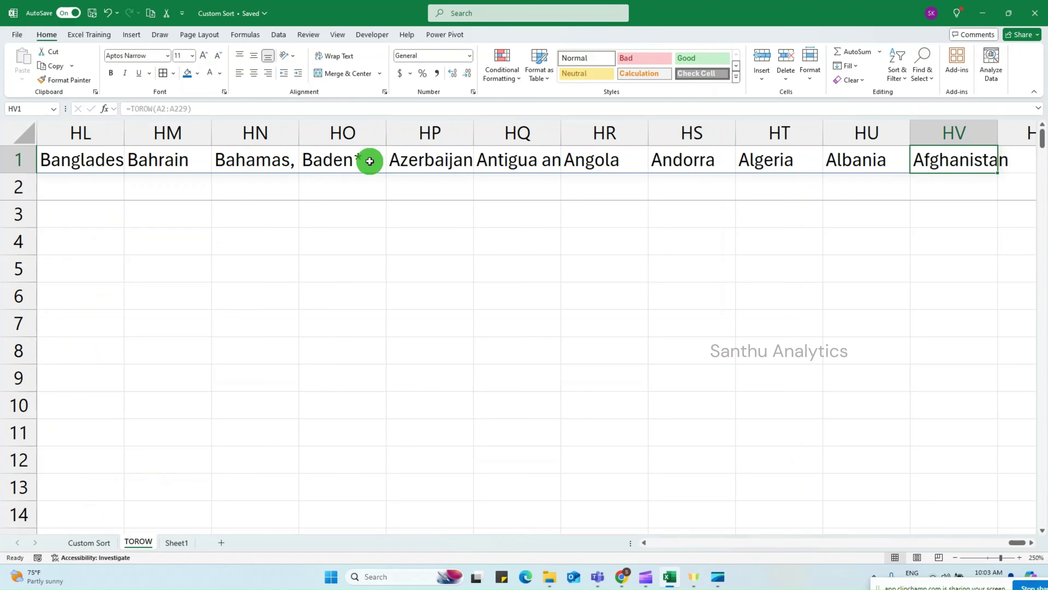
key(ctrl+Left)
key(ctrl+Left)
key(ctrl+Right)
key(Down)
key(Right)
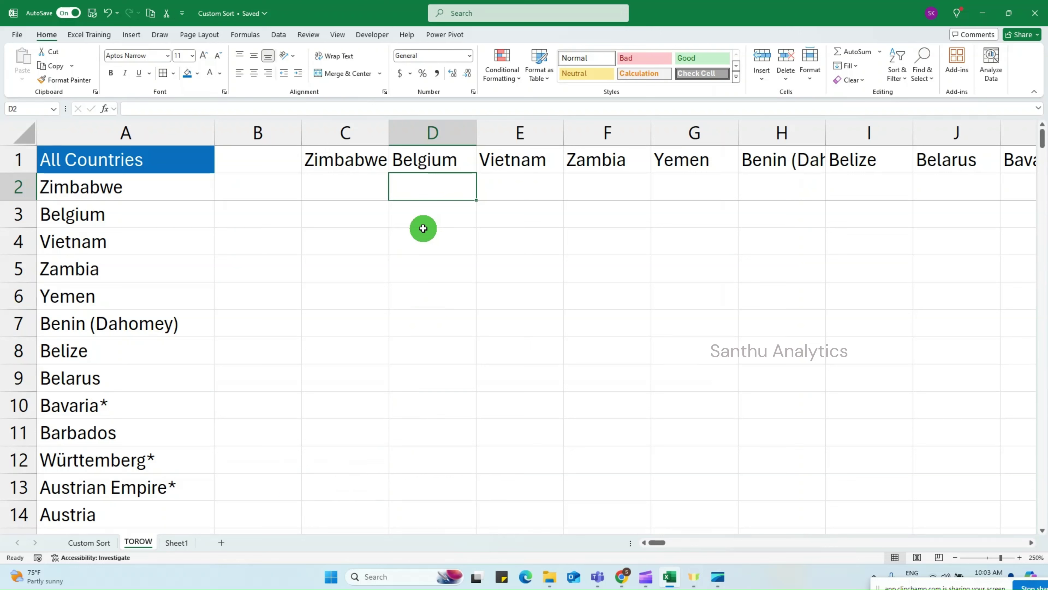
Inspect the formula behind cells C1 to E1 and the order of the source countries in column A
click(351, 161)
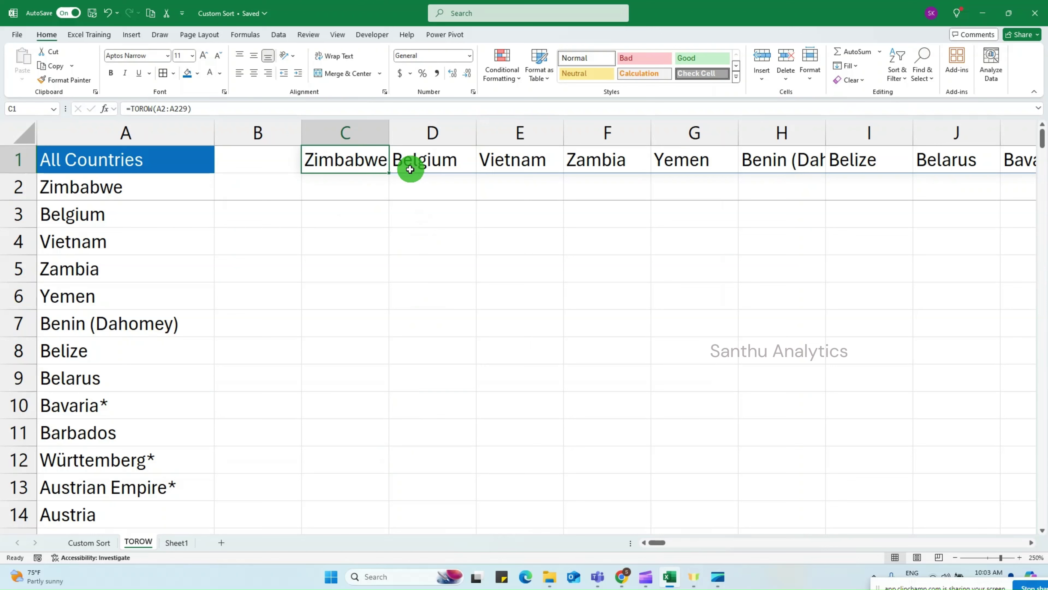
click(425, 159)
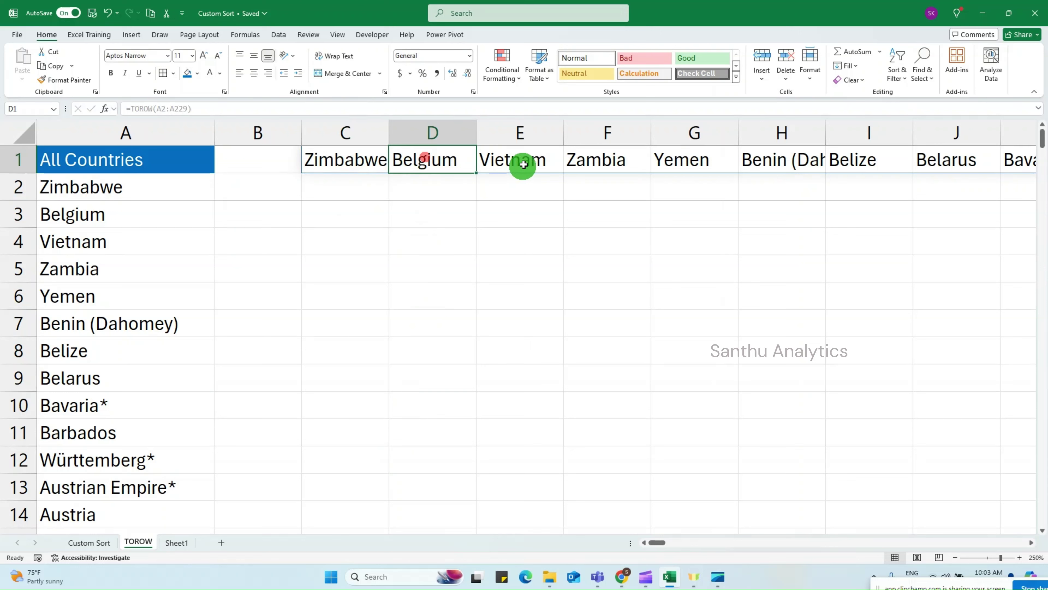
click(524, 161)
click(363, 157)
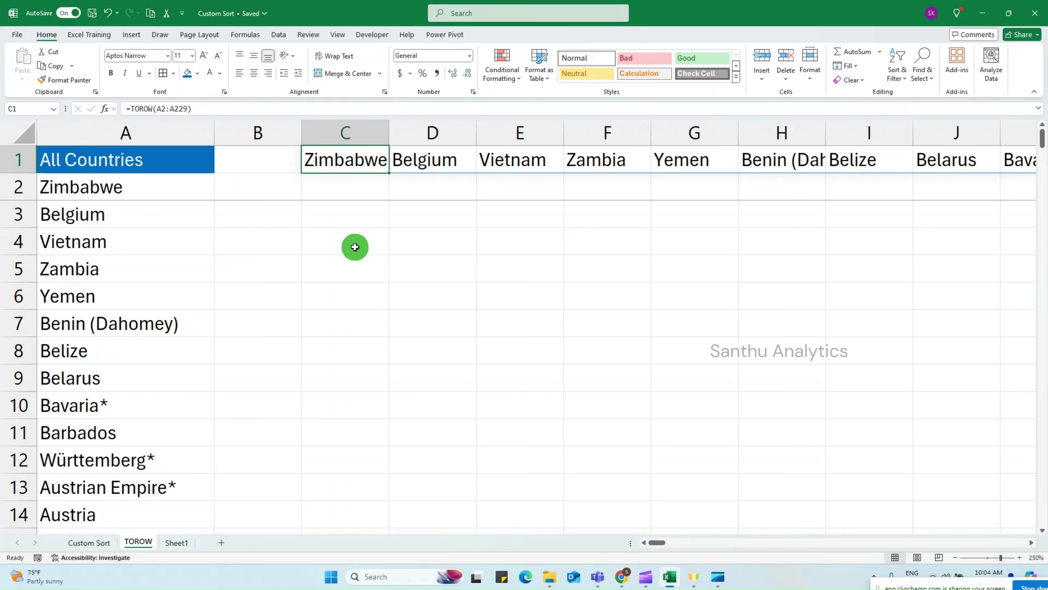
click(85, 487)
click(94, 514)
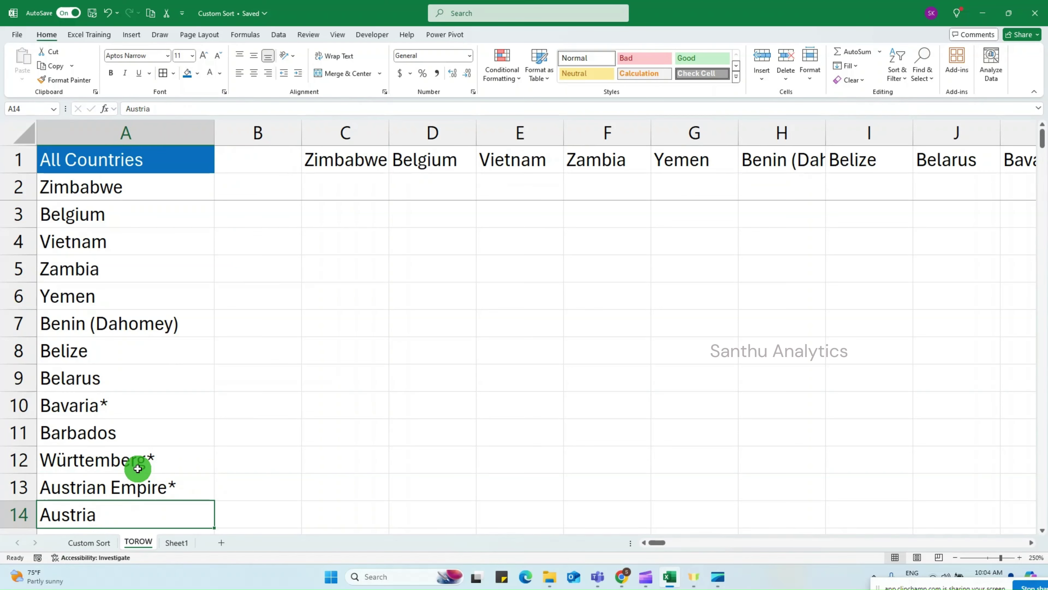
Wrap the TOROW formula in C1 in a SORT function, using TOROW(A2:A229) as its array
click(330, 161)
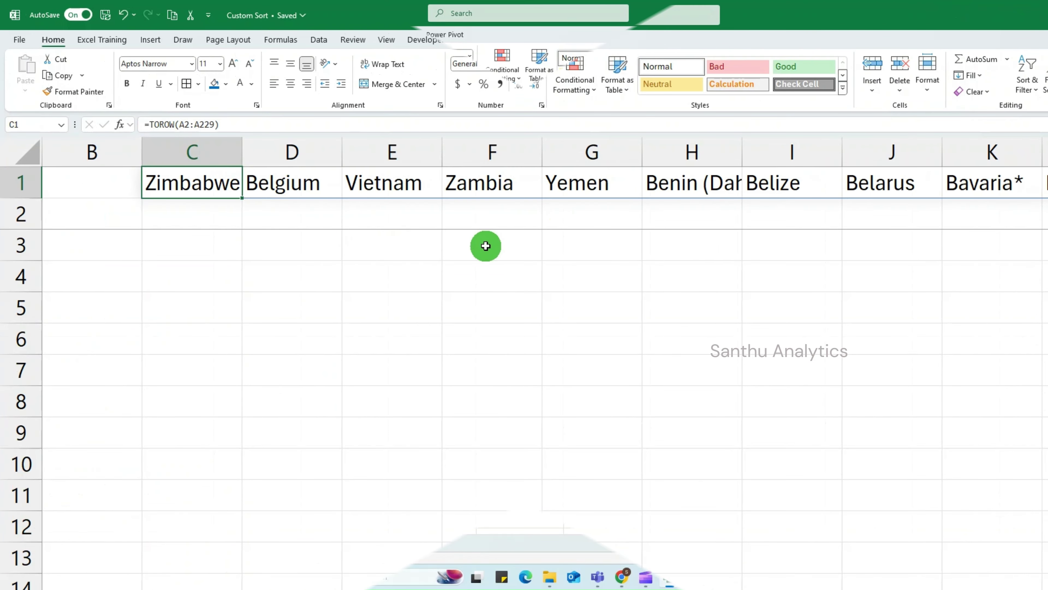
click(152, 124)
text(SORT)
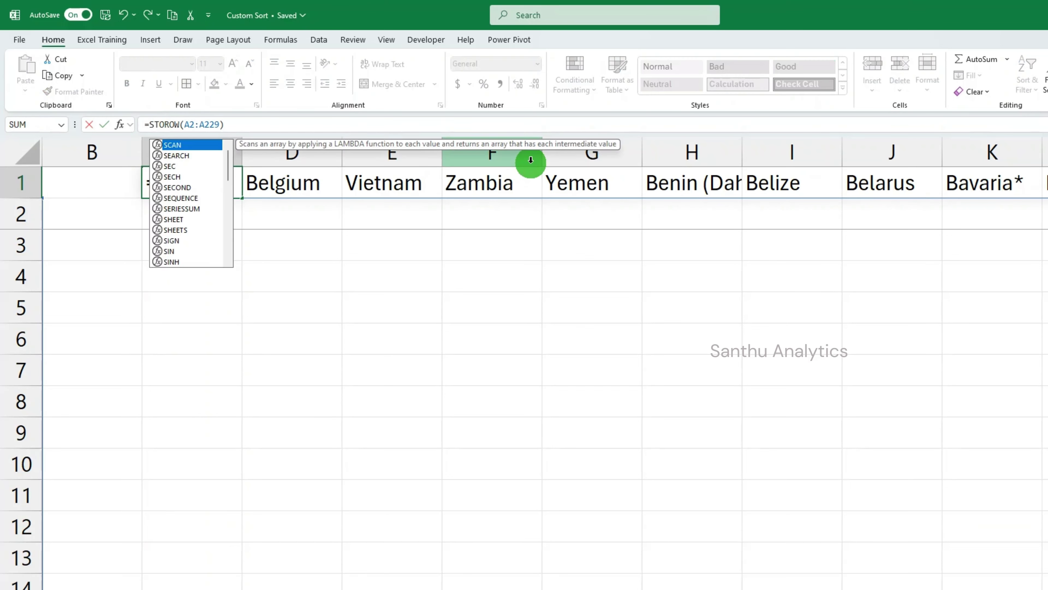
text(()
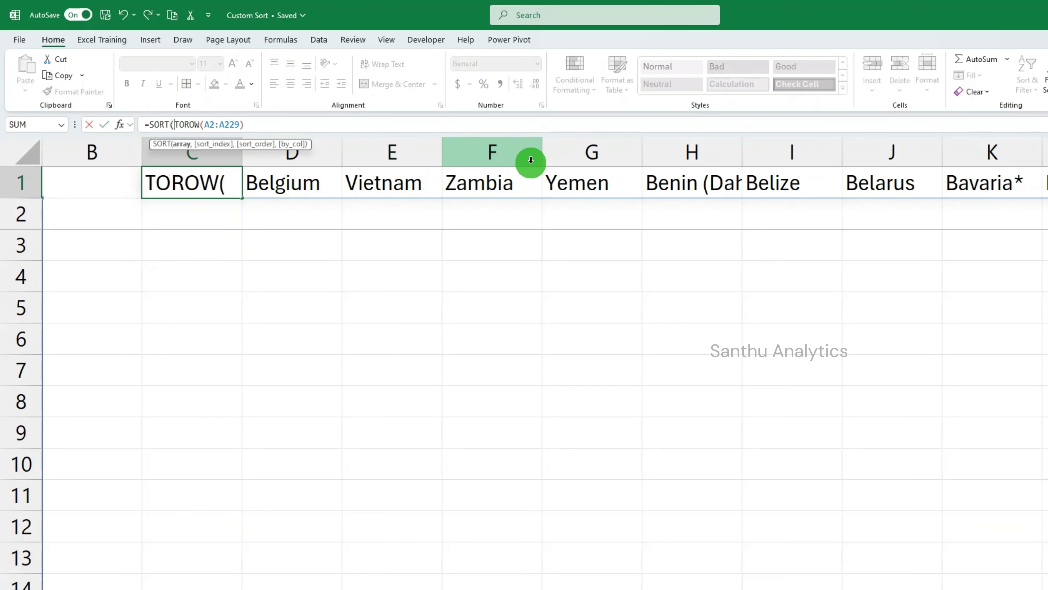
click(473, 125)
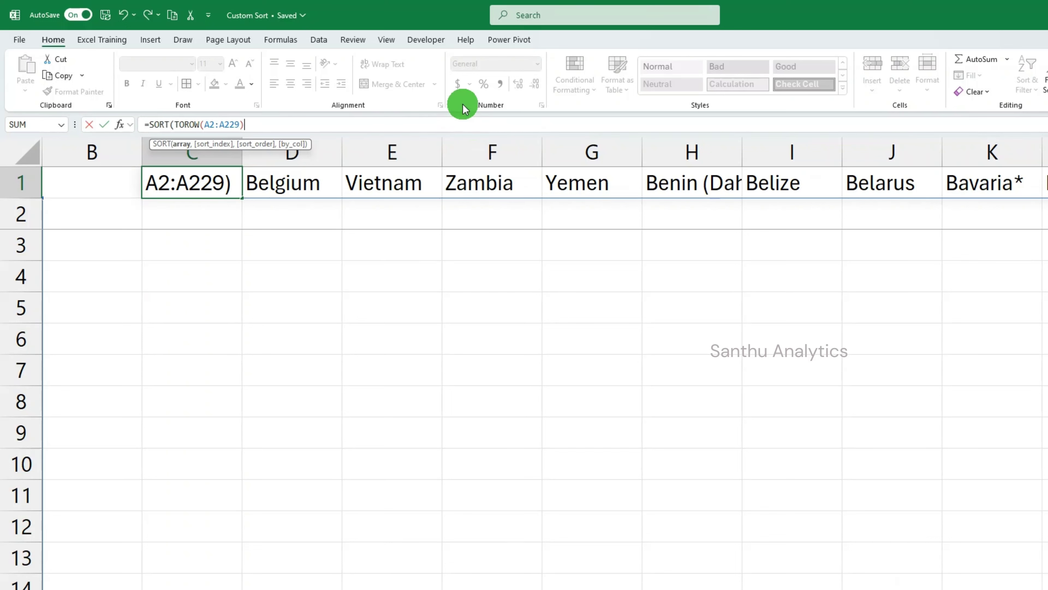
Complete the SORT formula in C1 with sort index 1, ascending order 1 and TRUE for sorting by column
text(,)
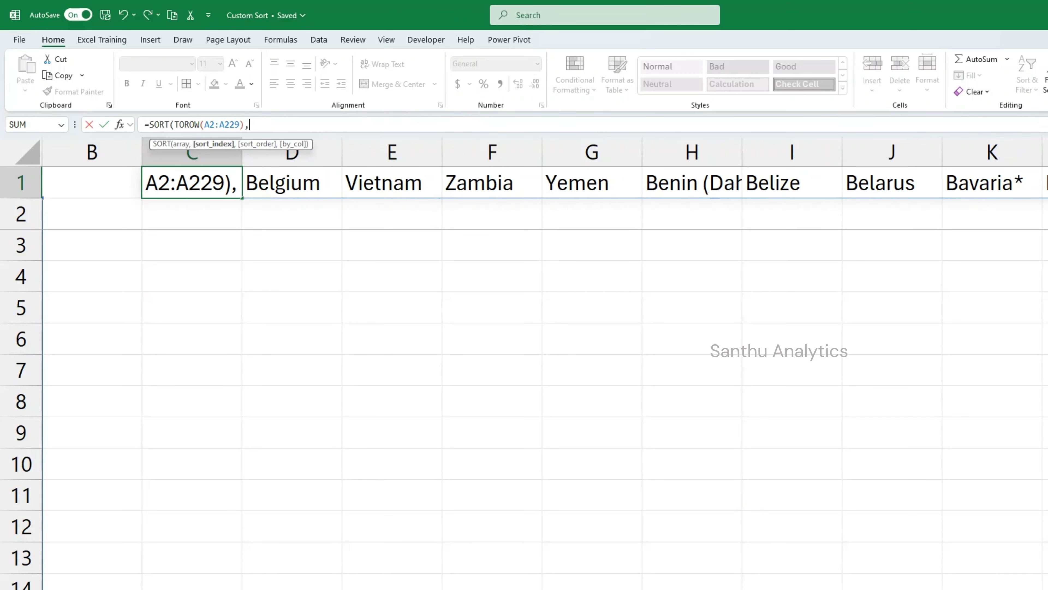
scroll(524, 363, left, 1)
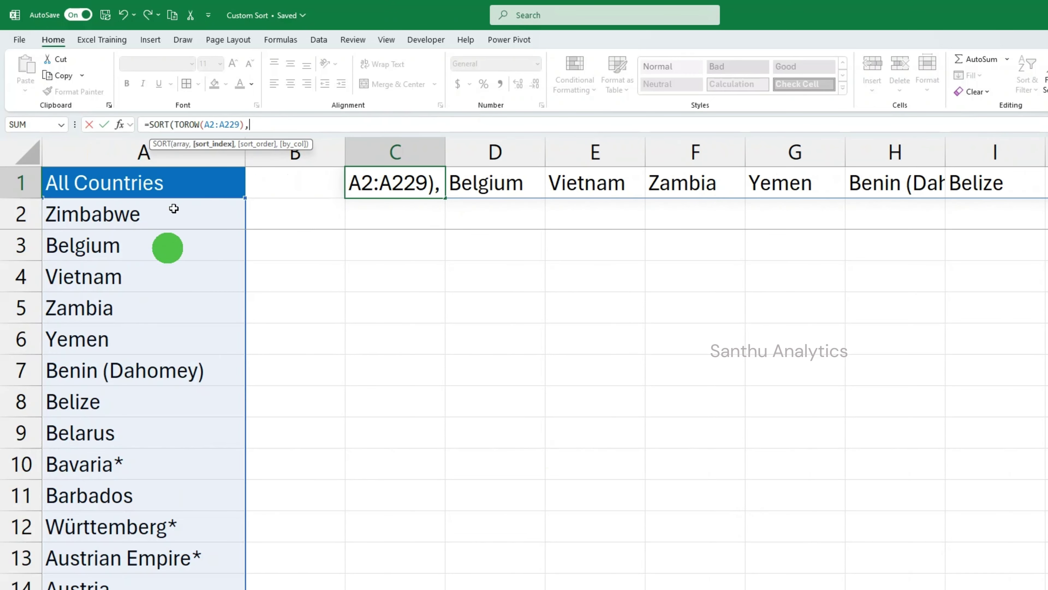
text(1,)
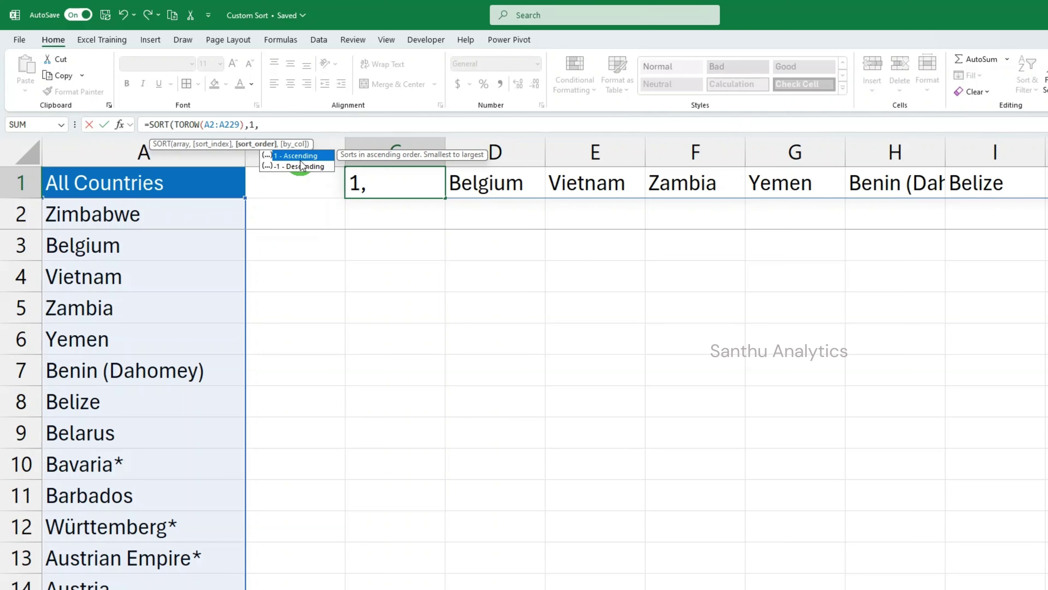
text(1)
text(,)
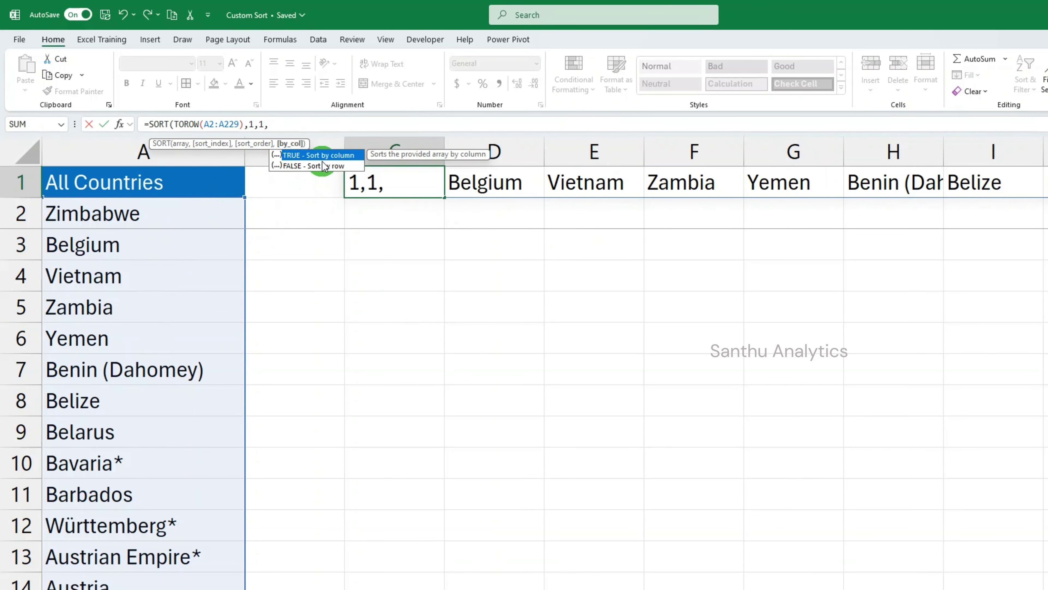
text(TRUE)
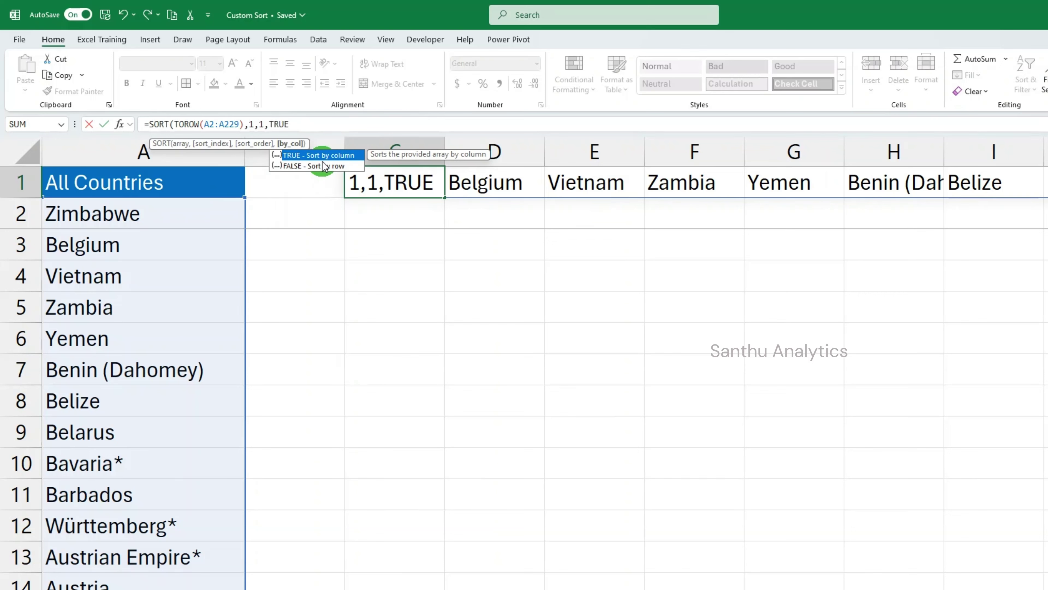
text())
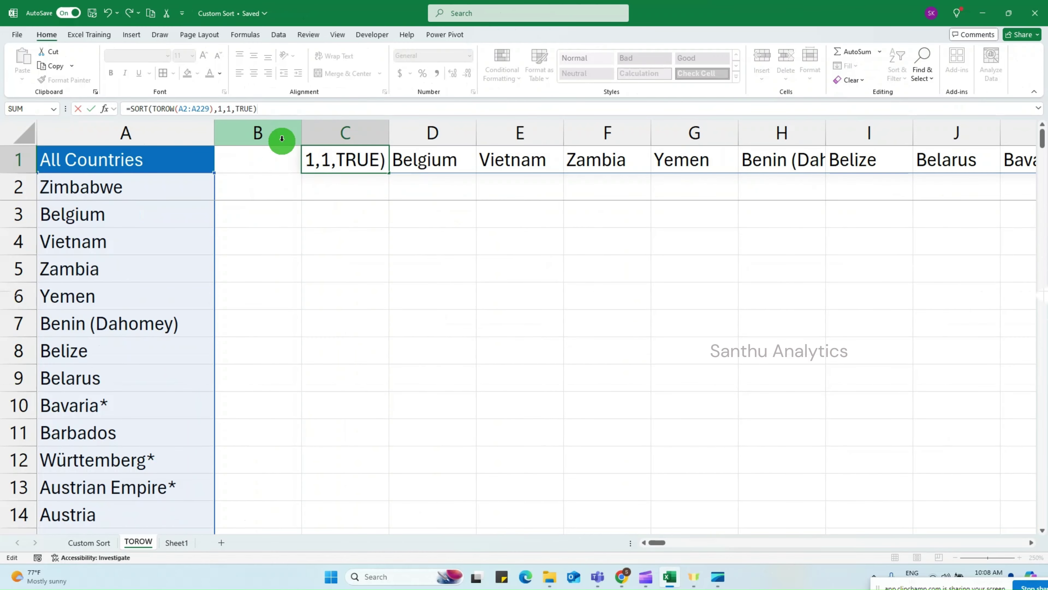
key(Return)
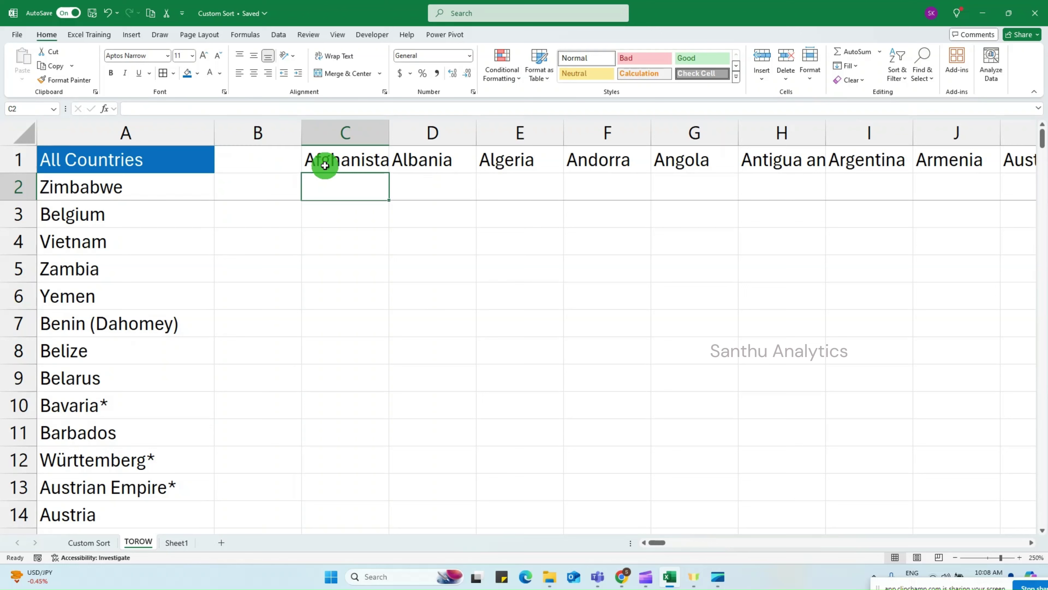
click(373, 160)
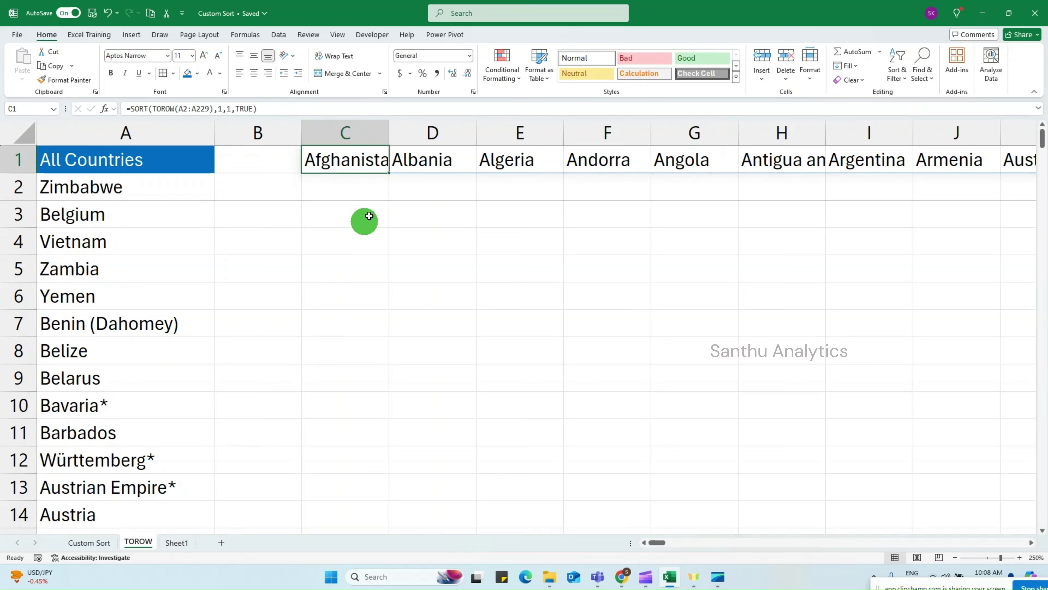
Fit the width of column C to its contents
double_click(390, 133)
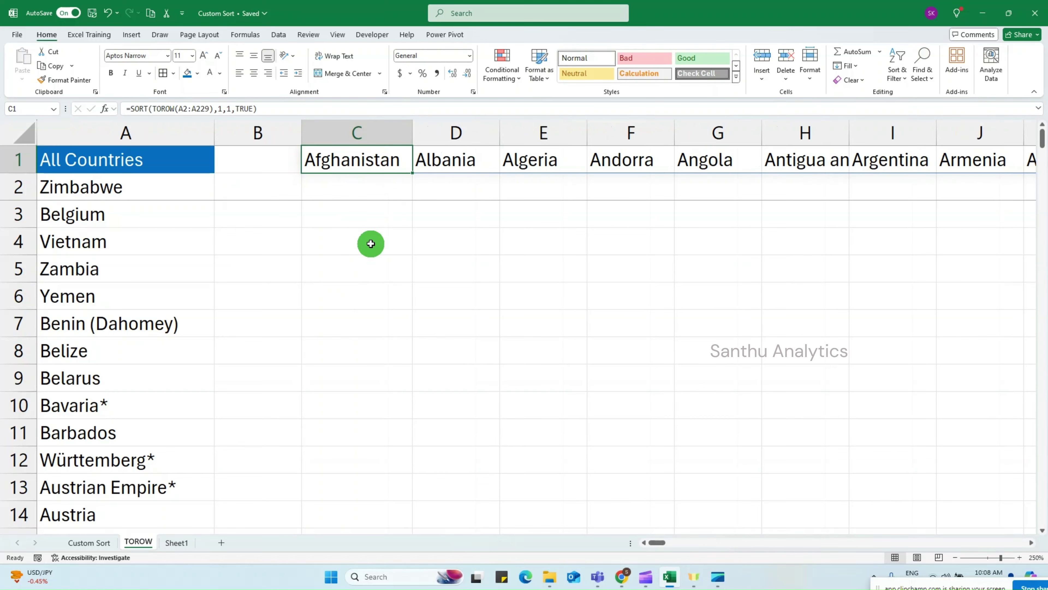
Examine the sorted countries along row 1 from C1 through to the last entry and back to the start
key(Right)
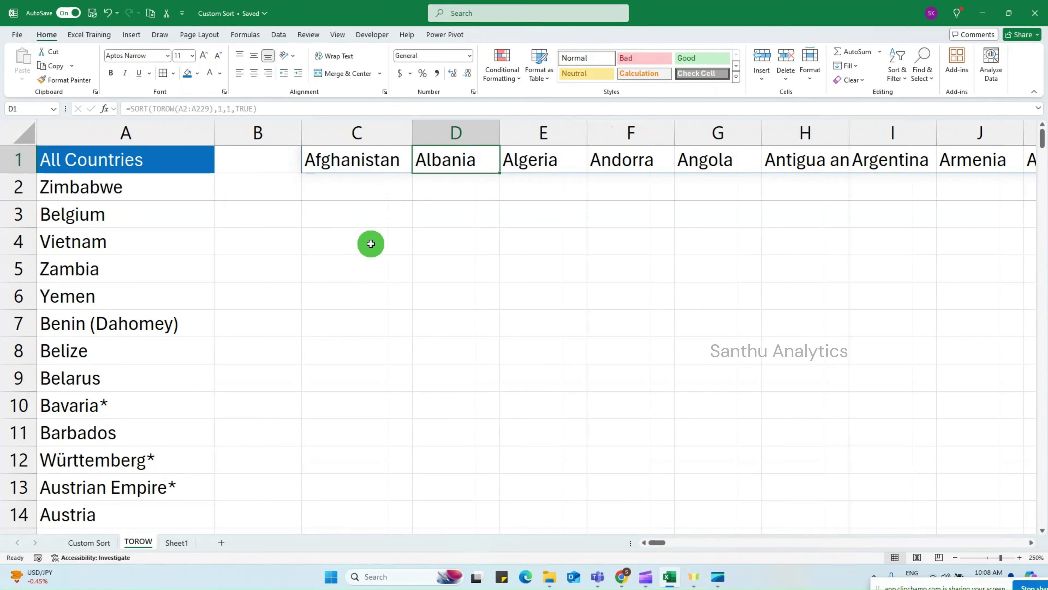
key(Right)
key(Right)
key(Right)
key(Right)
key(Right)
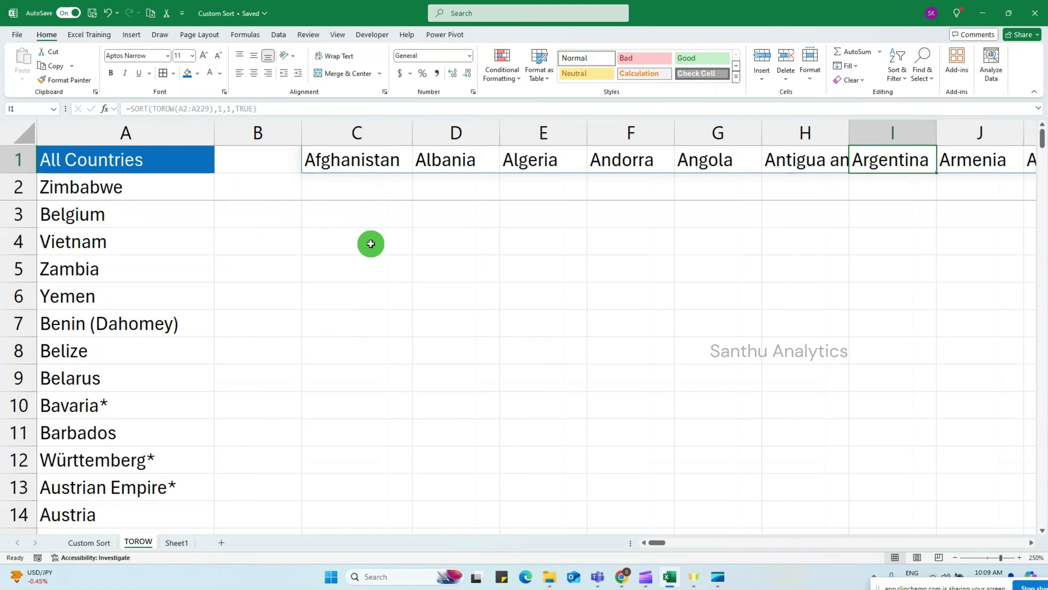
key(ctrl+Right)
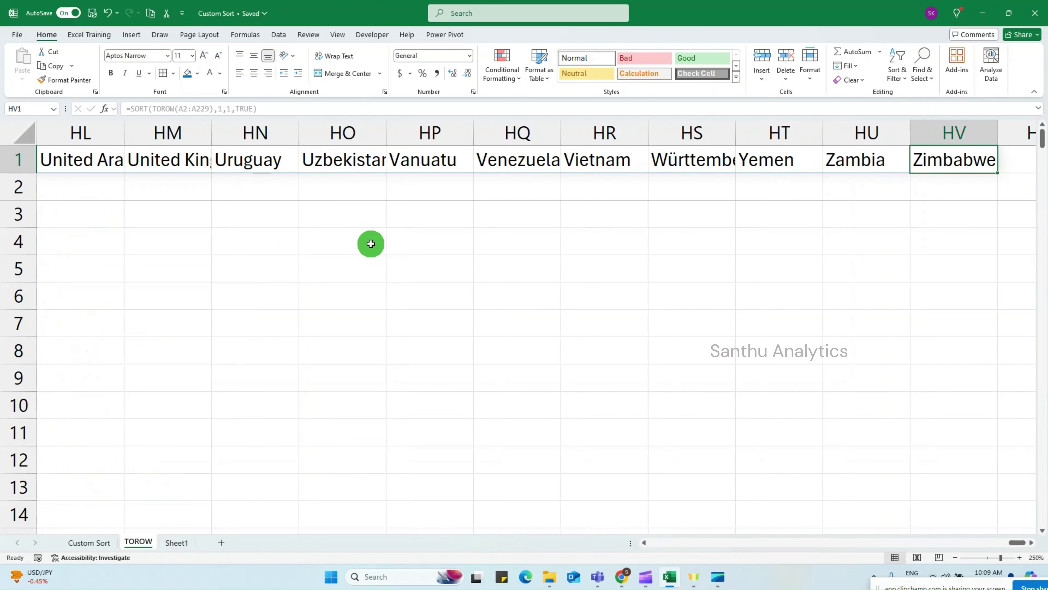
key(ctrl+Left)
key(ctrl+Left)
key(Right)
key(Right)
key(Right)
key(Left)
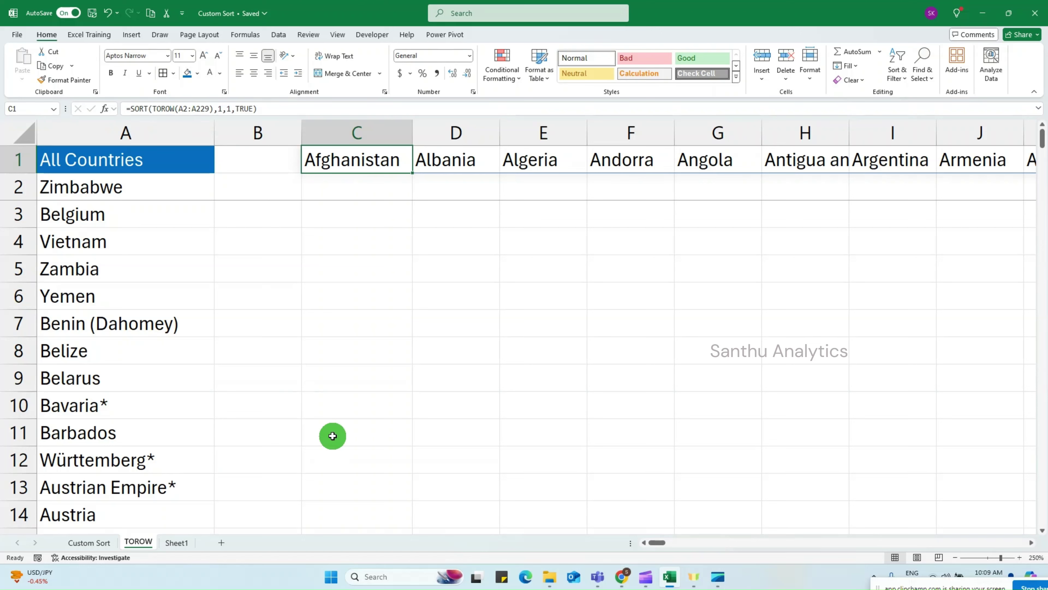
Enter a TRANSPOSE formula in C2 that uses A2:A229 as its array
key(Down)
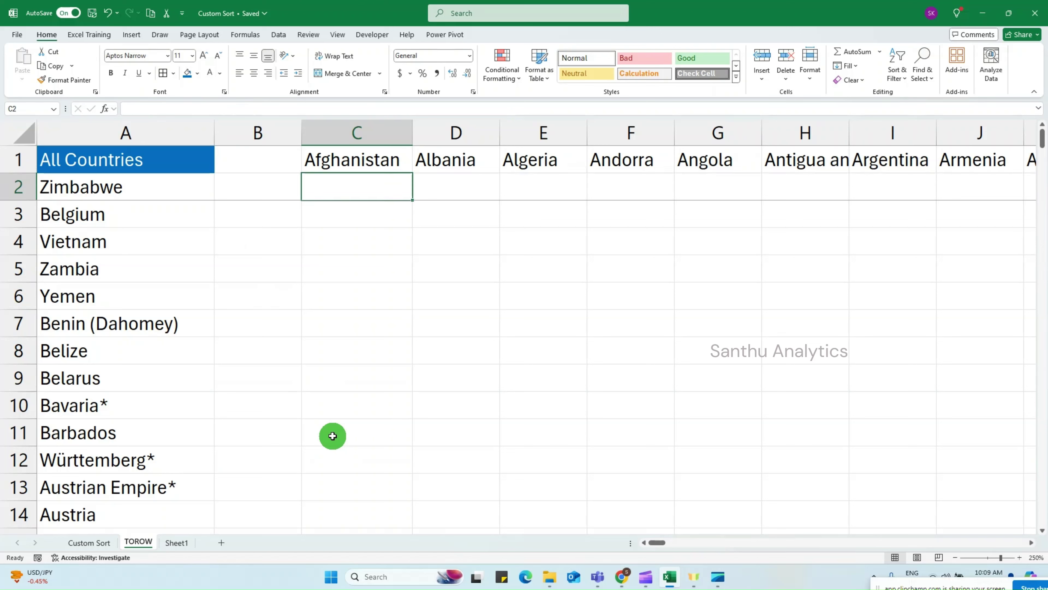
text(=)
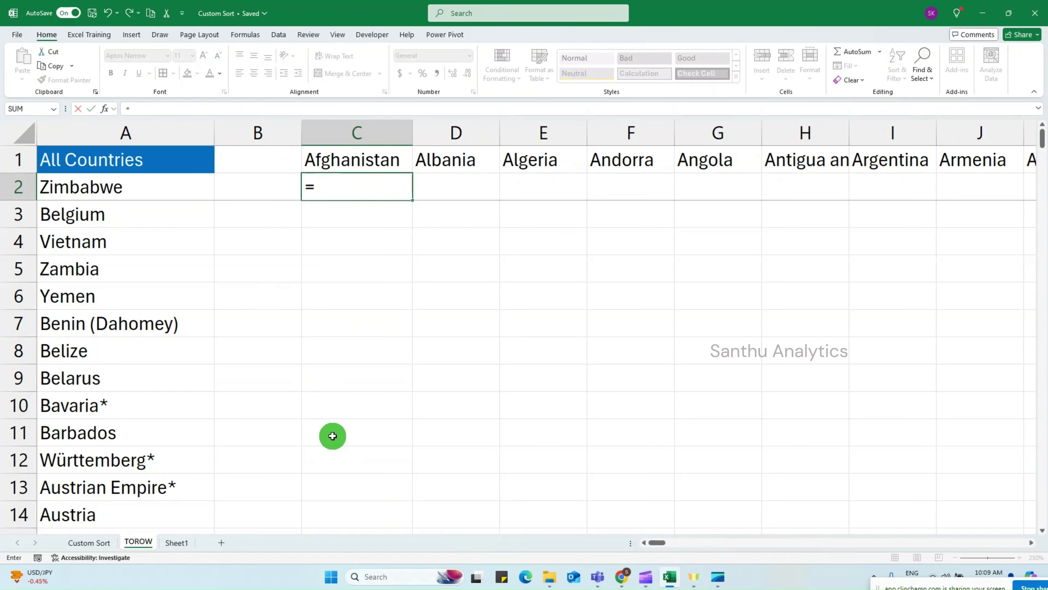
text(TRN)
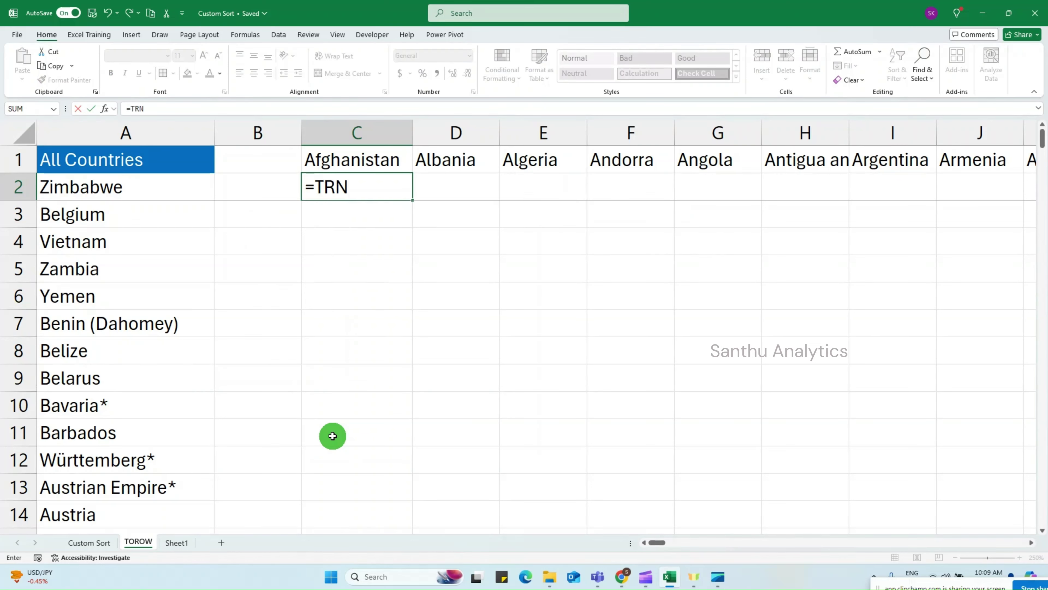
key(BackSpace)
text(A)
key(Tab)
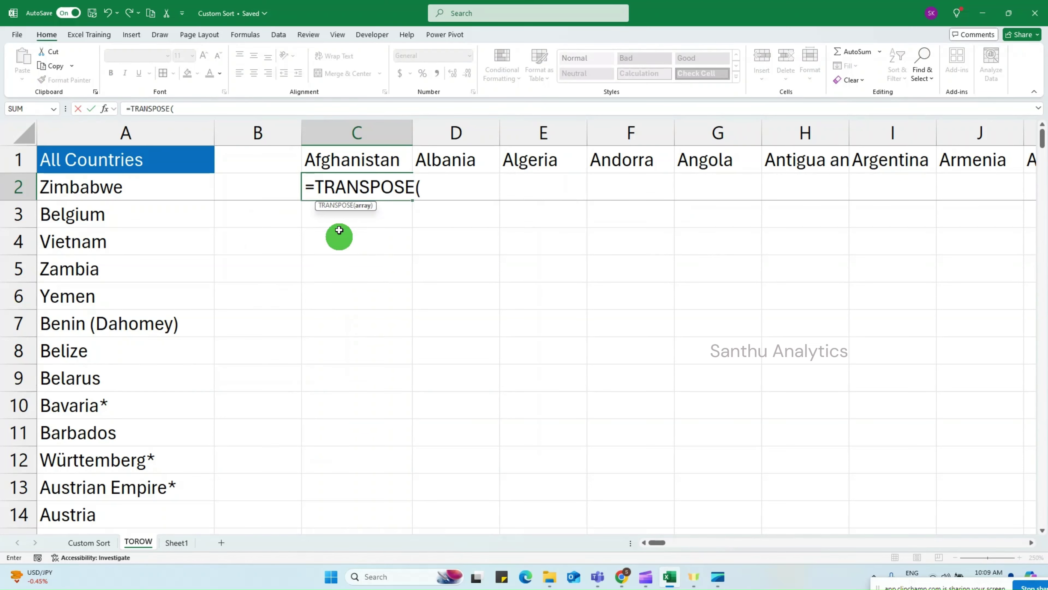
click(127, 181)
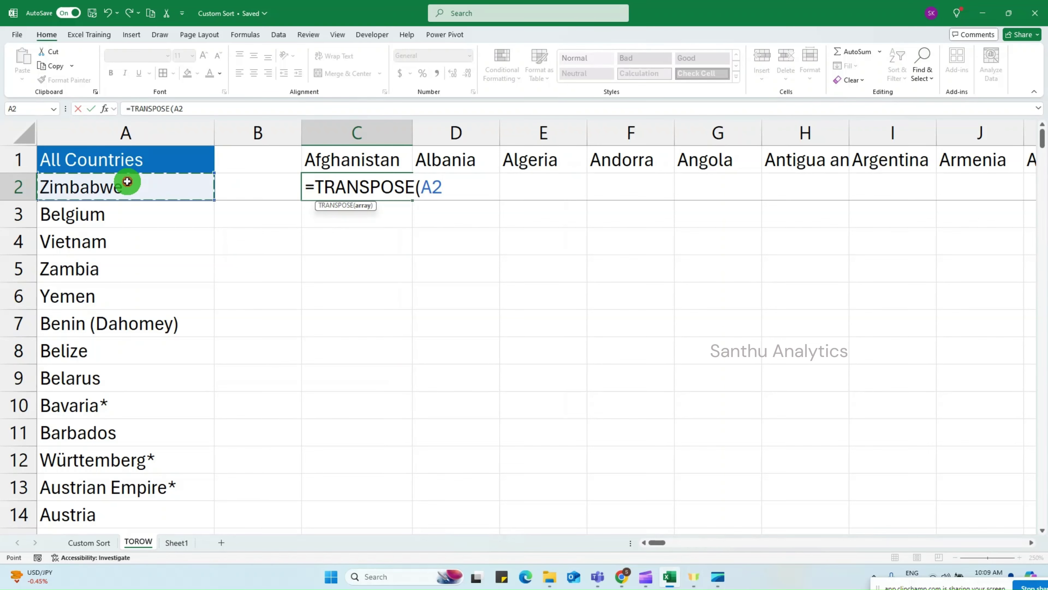
key(ctrl+shift+Down)
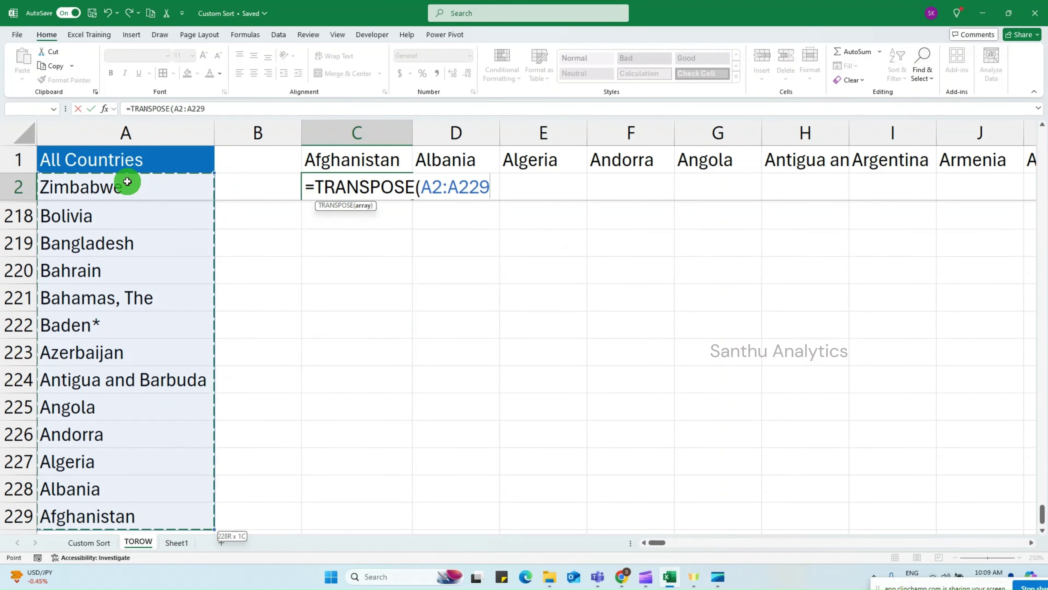
text())
key(ctrl+Return)
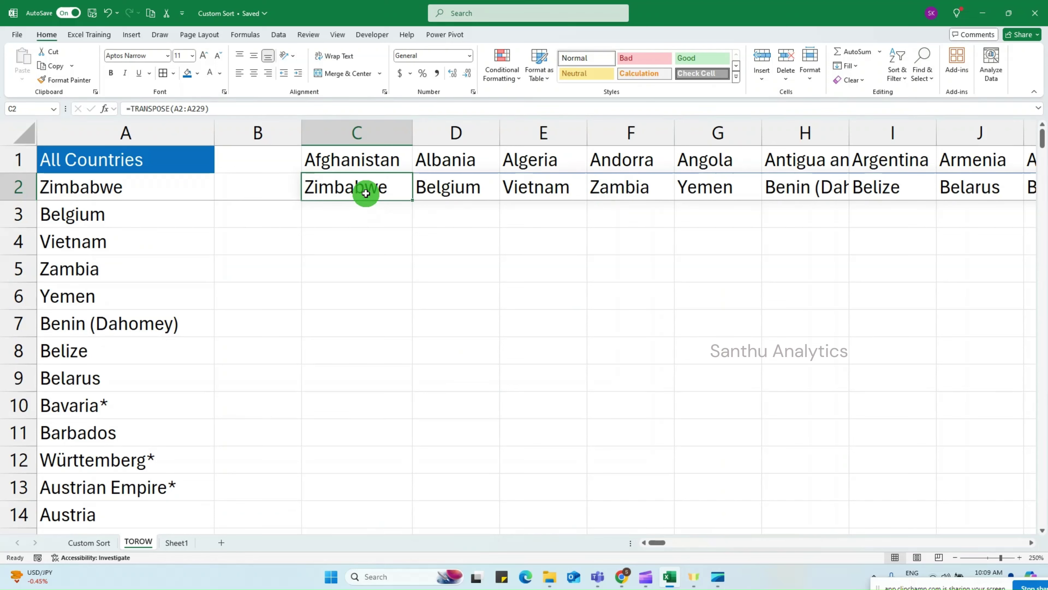
Compare the TRANSPOSE row with the formula in C1, and clear the transposed countries from row 2
click(363, 158)
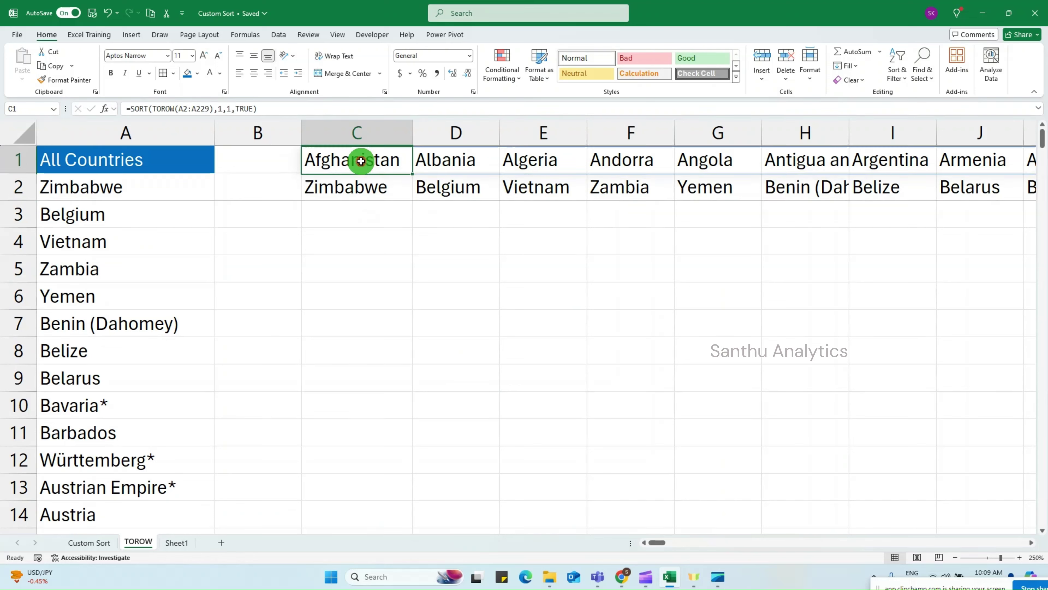
click(380, 194)
key(ctrl+shift+Right)
key(Delete)
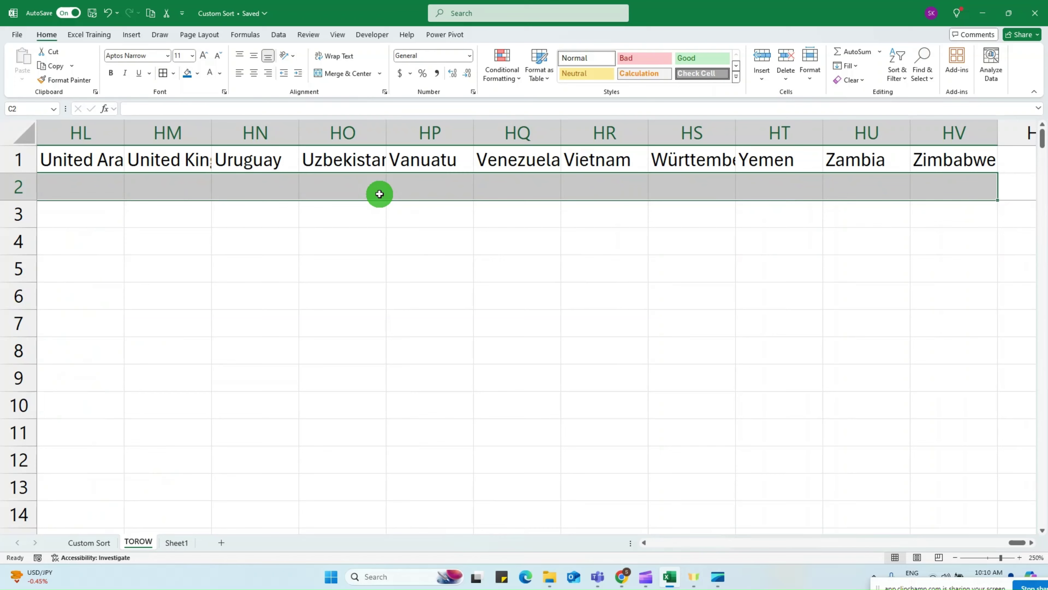
key(ctrl+Up)
key(ctrl+Left)
key(Down)
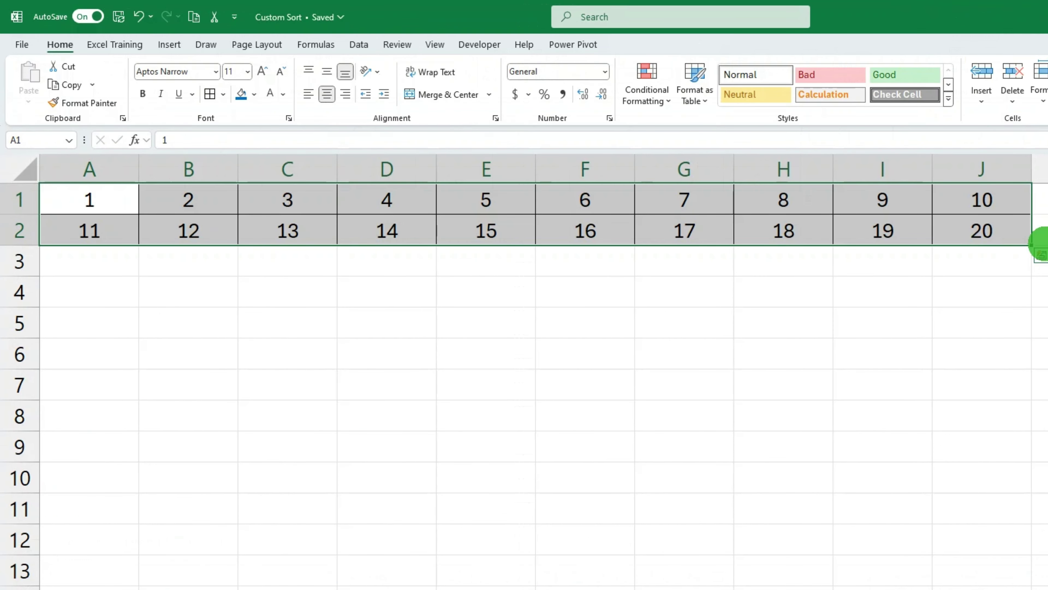
Examine the two source rows of numbers, A1:J1 and A2:J2, on the numbers worksheet
click(106, 305)
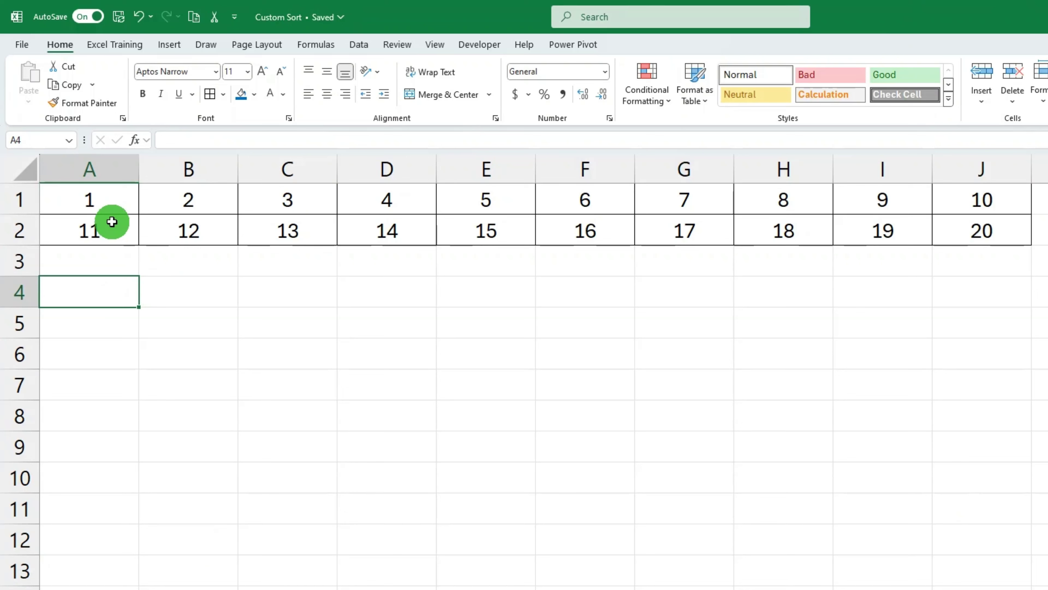
click(116, 205)
shift+click(1006, 202)
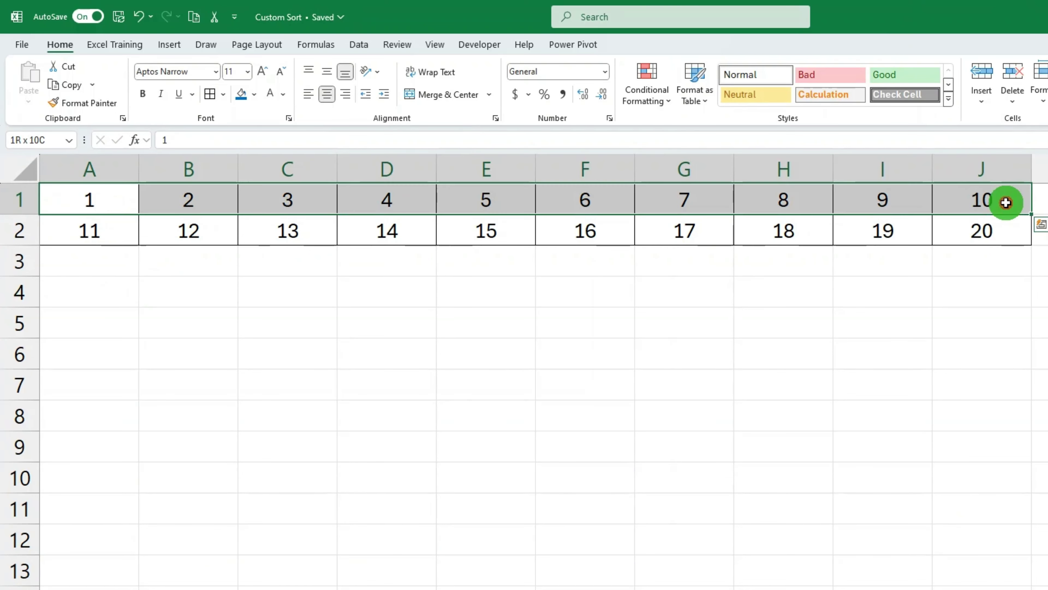
key(Down)
key(ctrl+shift+Right)
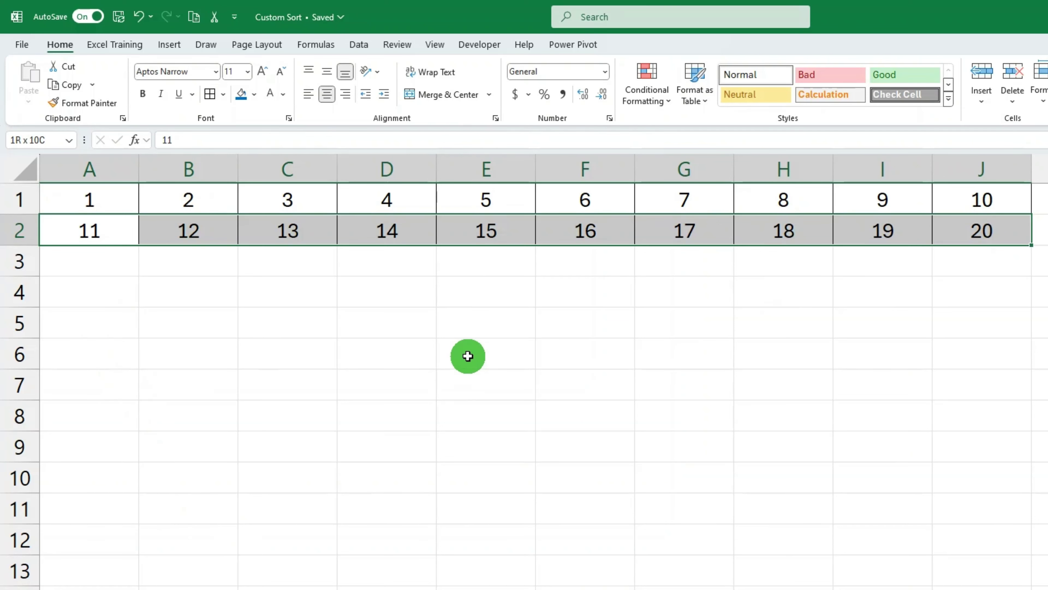
Enter a TOROW formula in A5 for A1:J2 with ignore set to 1 (blanks) and scan_by_column set to FALSE
click(95, 325)
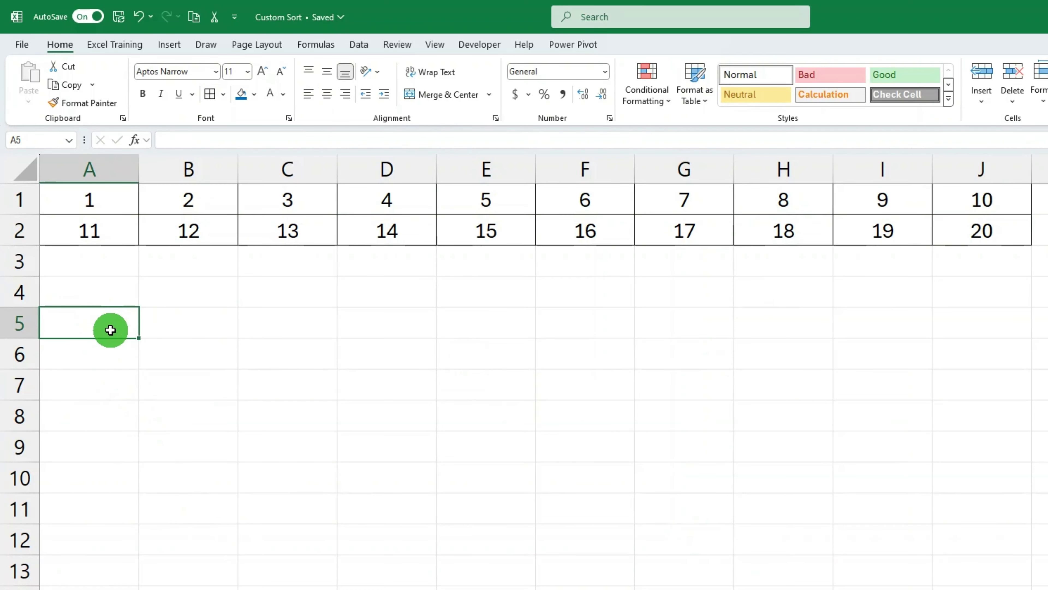
text(=)
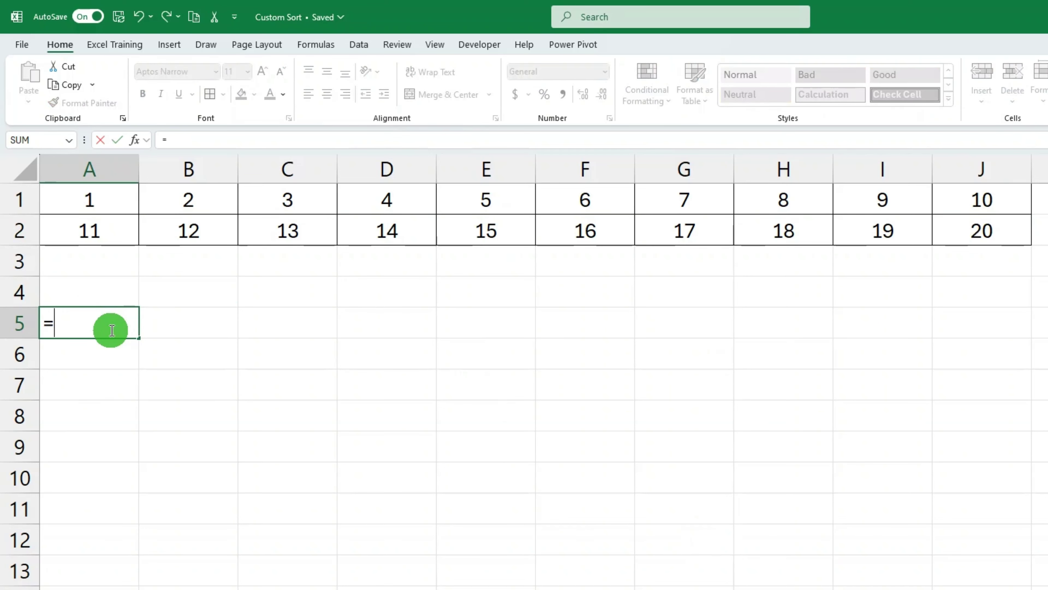
text(TOROW()
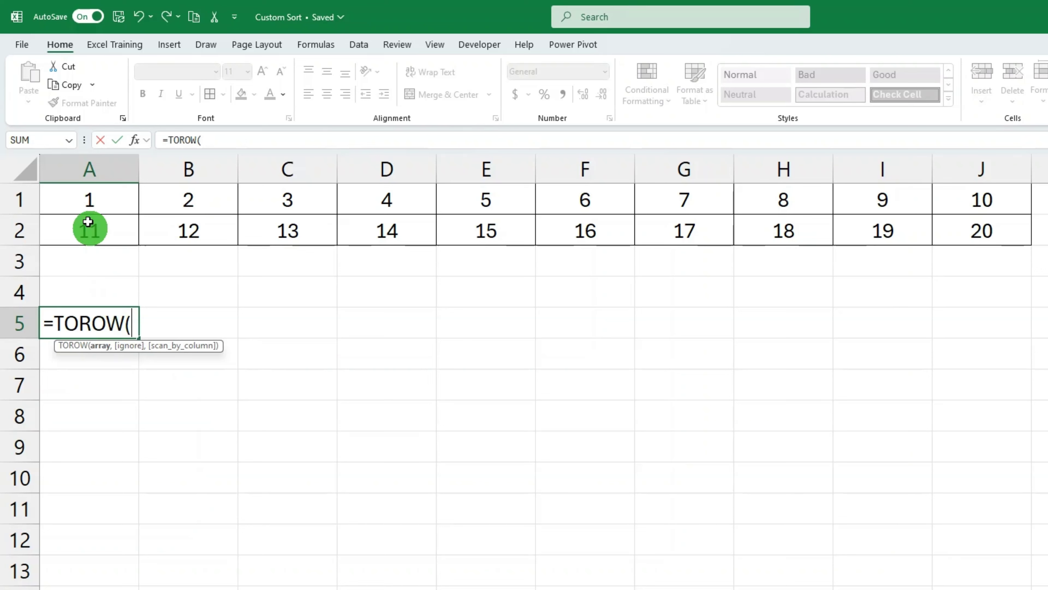
drag(84, 197, 998, 234)
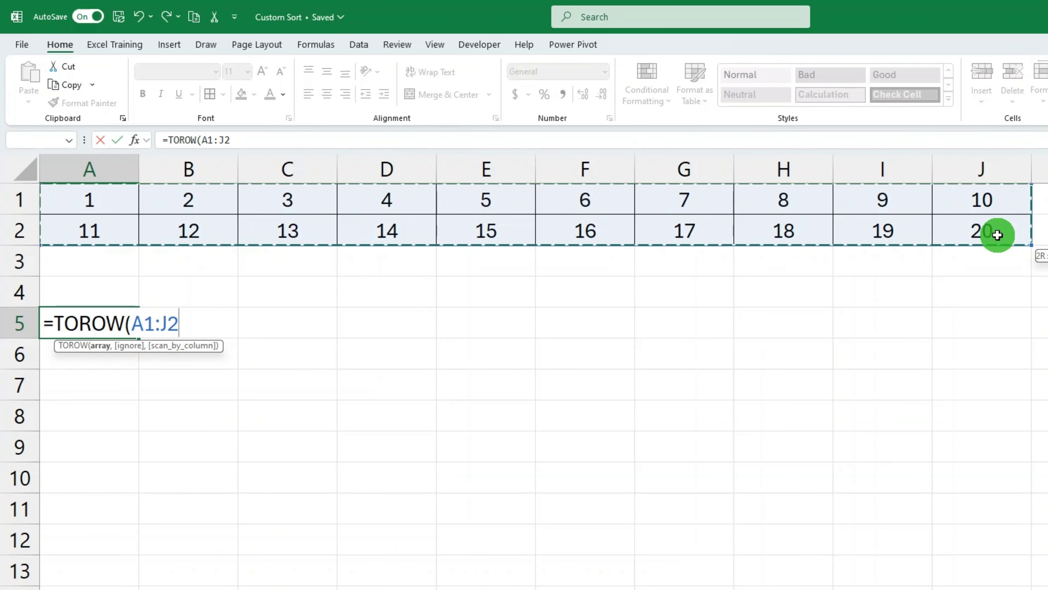
text(,1)
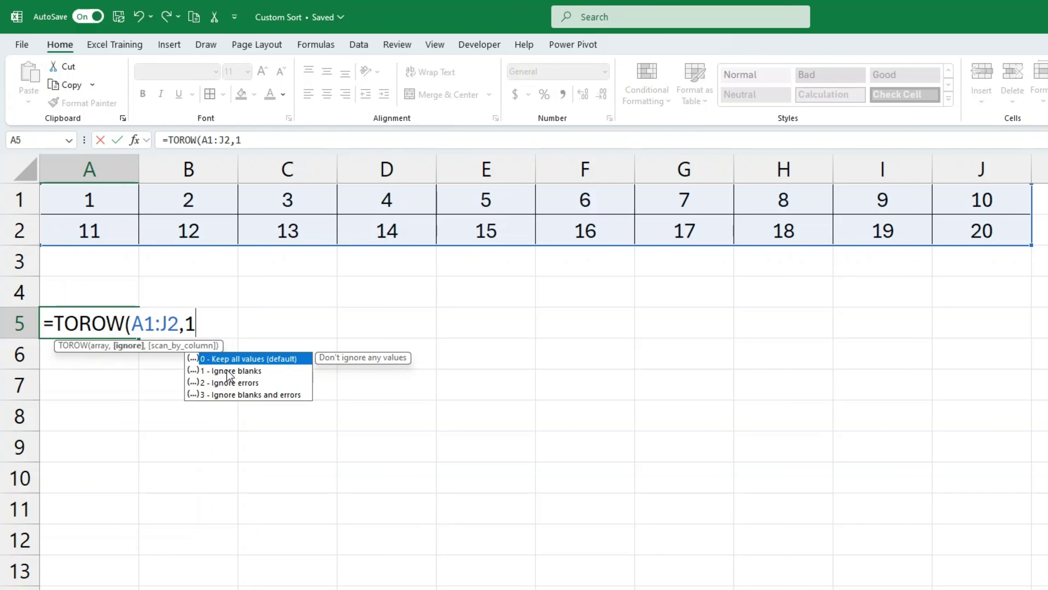
double_click(228, 371)
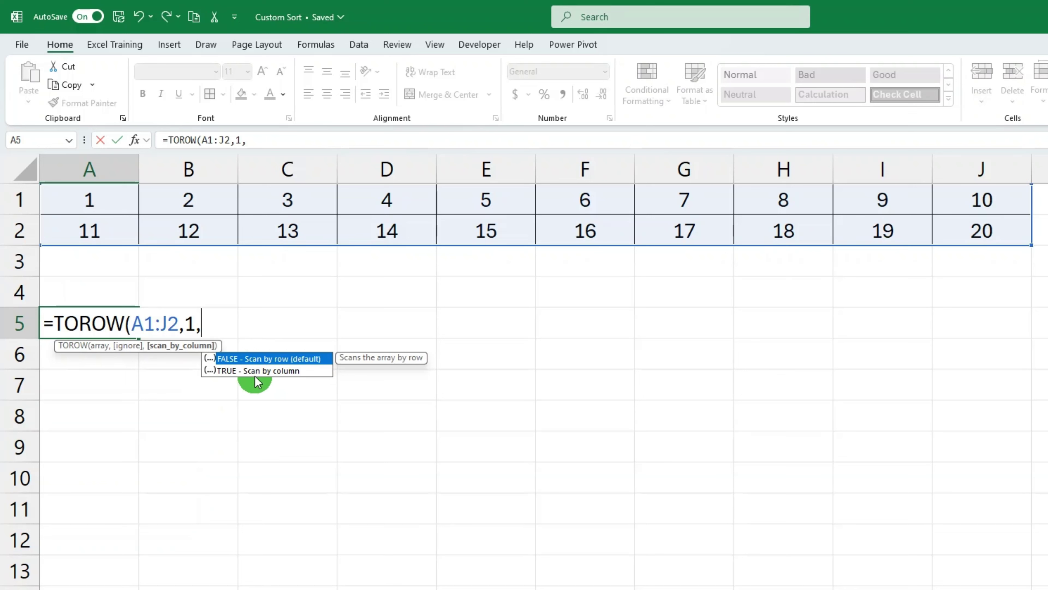
text(F)
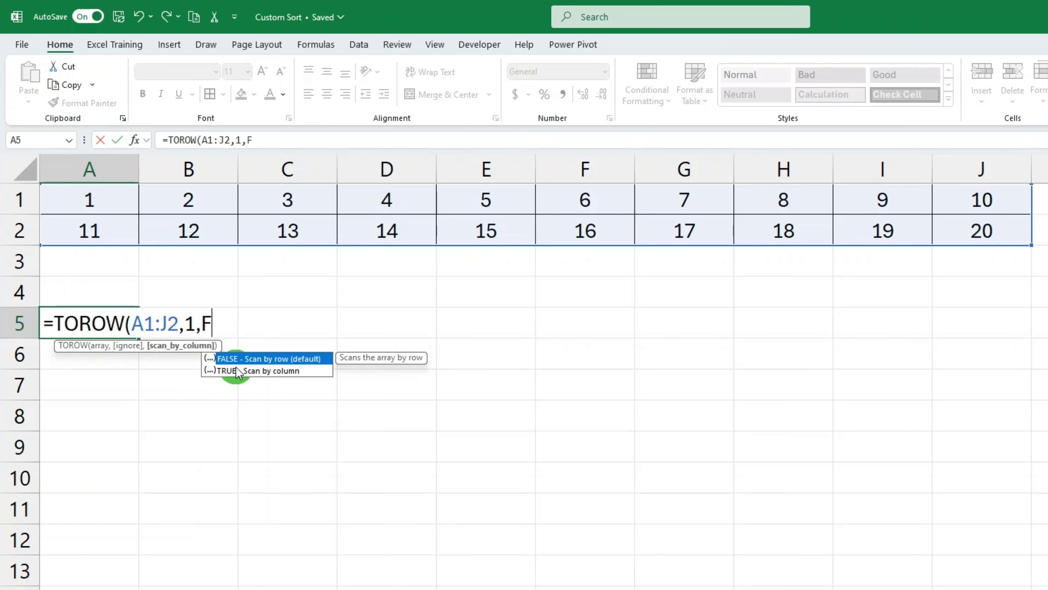
text(ALSE)
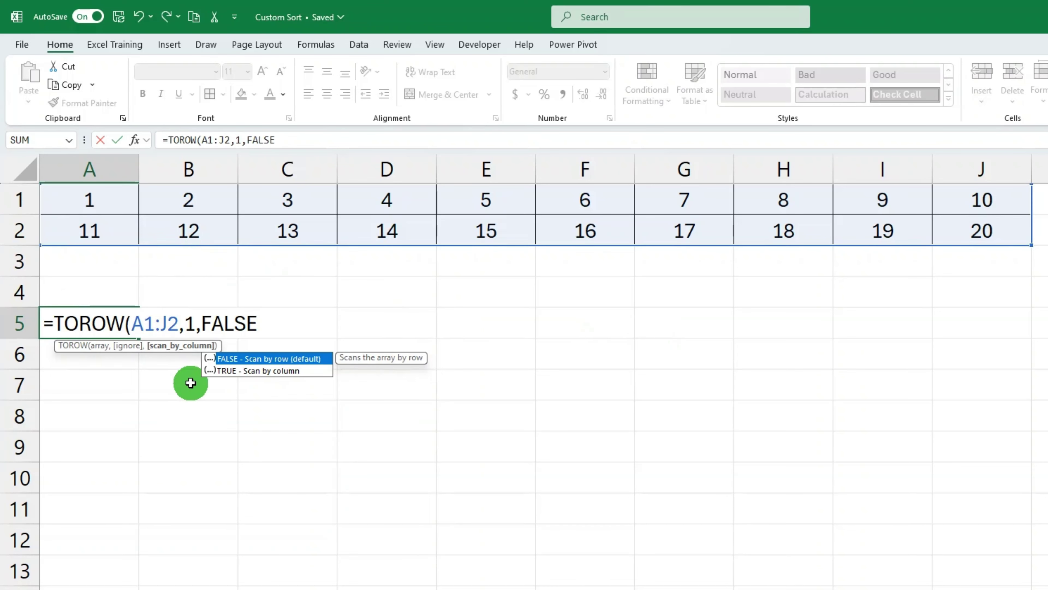
text())
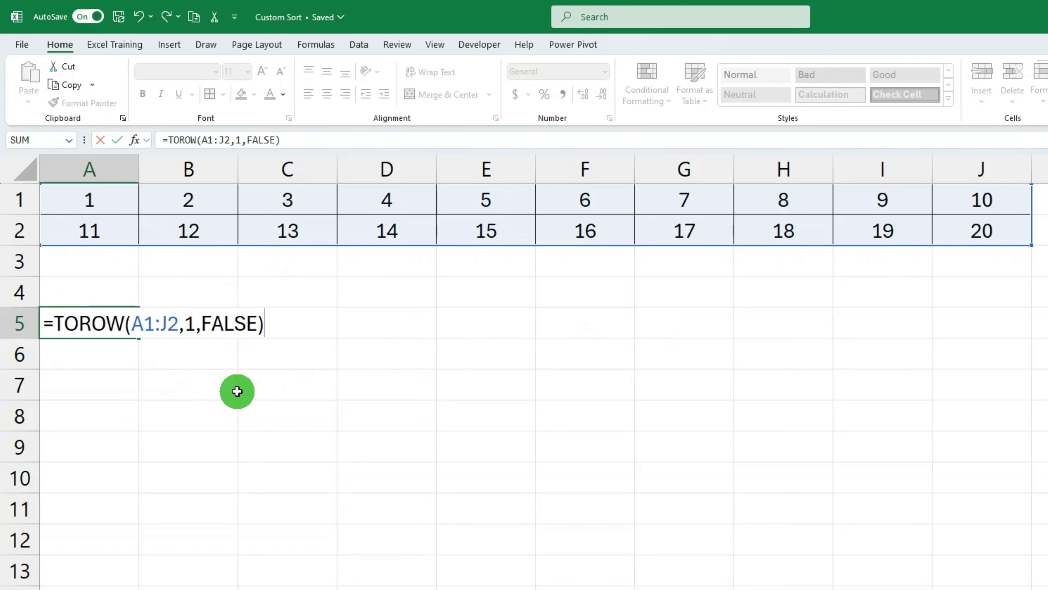
key(Return)
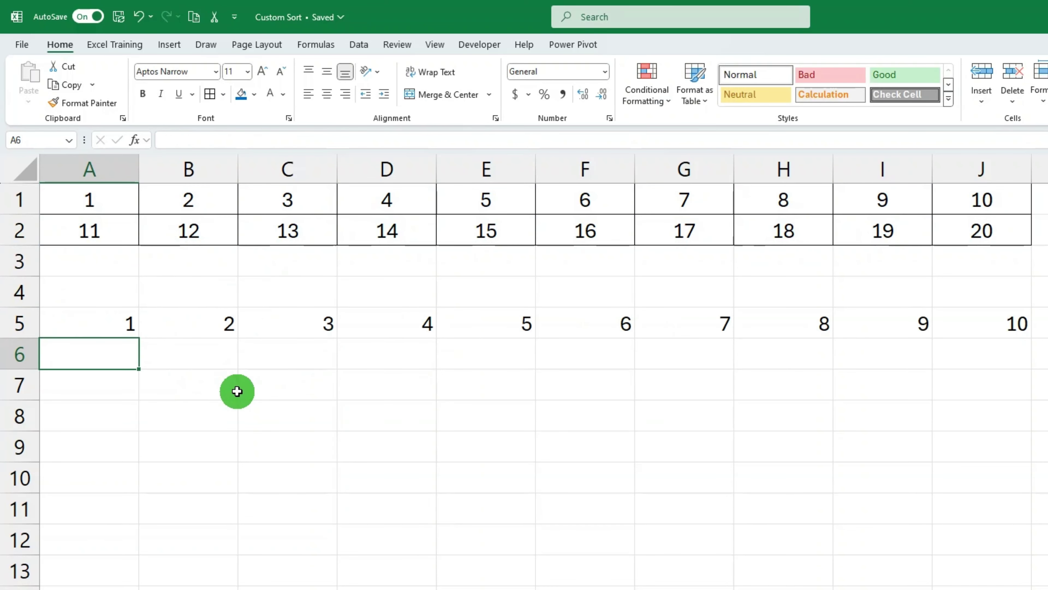
Compare the TOROW result in row 5 with source rows 1 and 2, including its continuation at K5
click(127, 325)
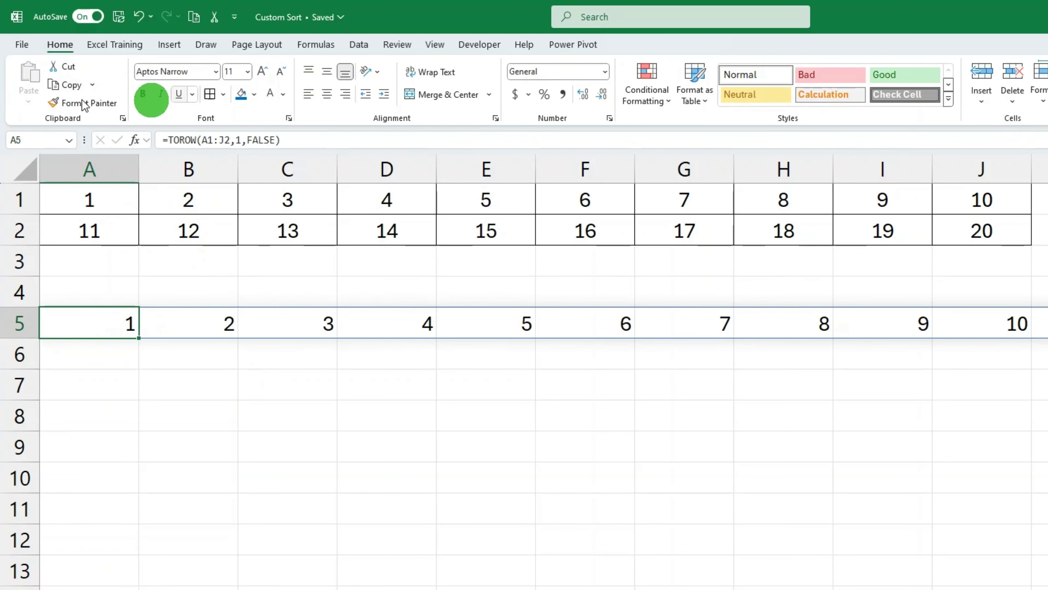
click(71, 199)
drag(375, 206, 955, 185)
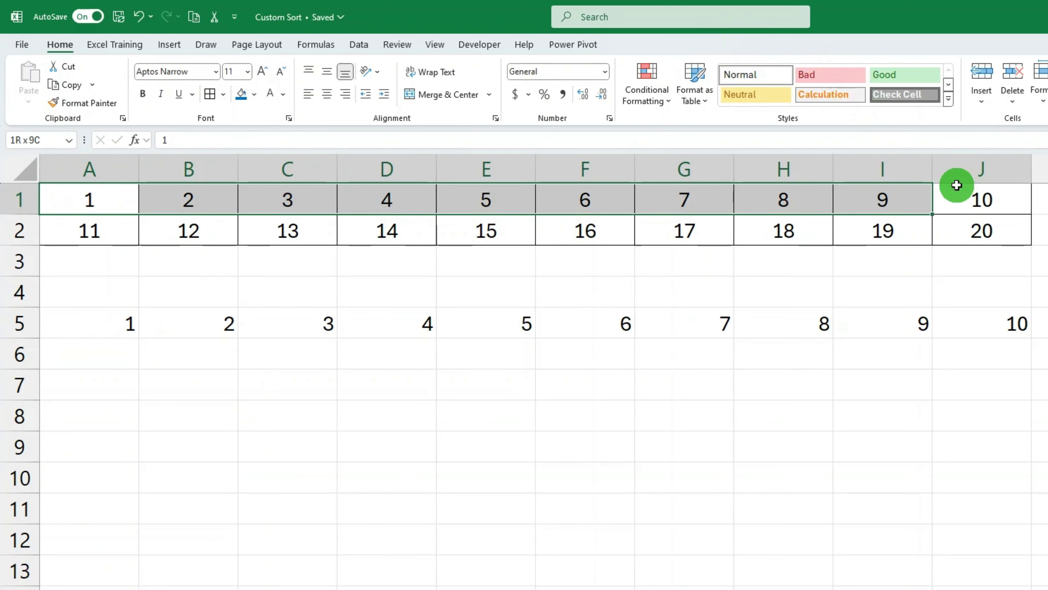
drag(111, 224, 963, 237)
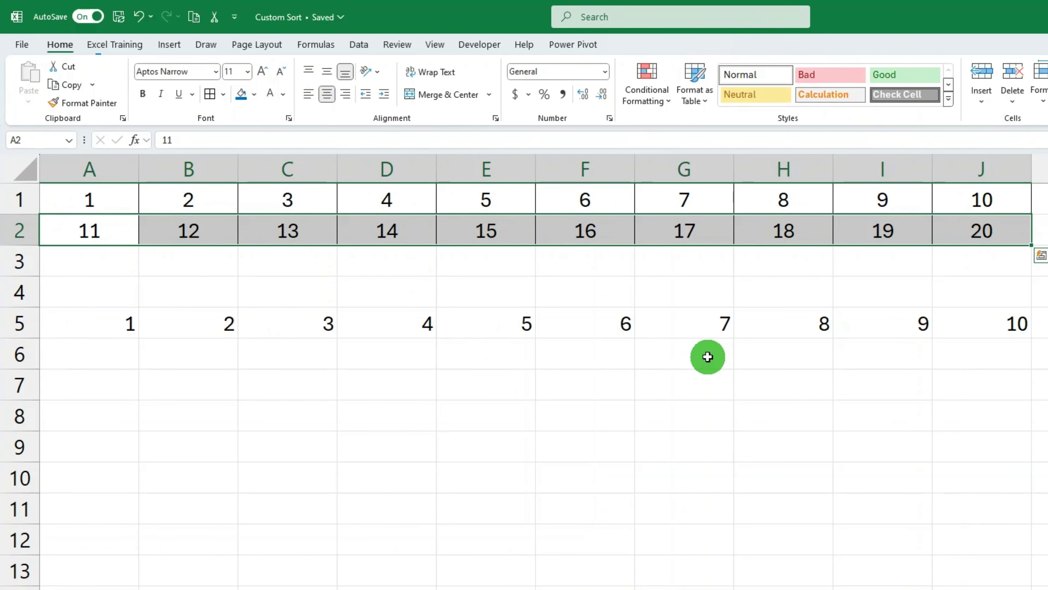
click(1042, 323)
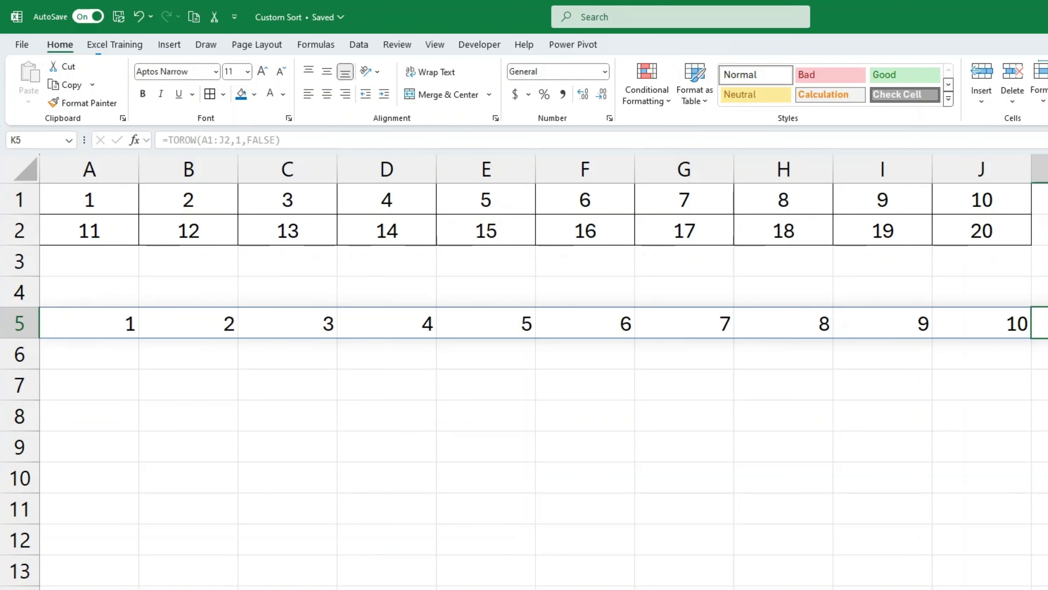
Change the scan_by_column argument of the TOROW formula in A5 to TRUE, scanning A1:J2 by column
click(90, 323)
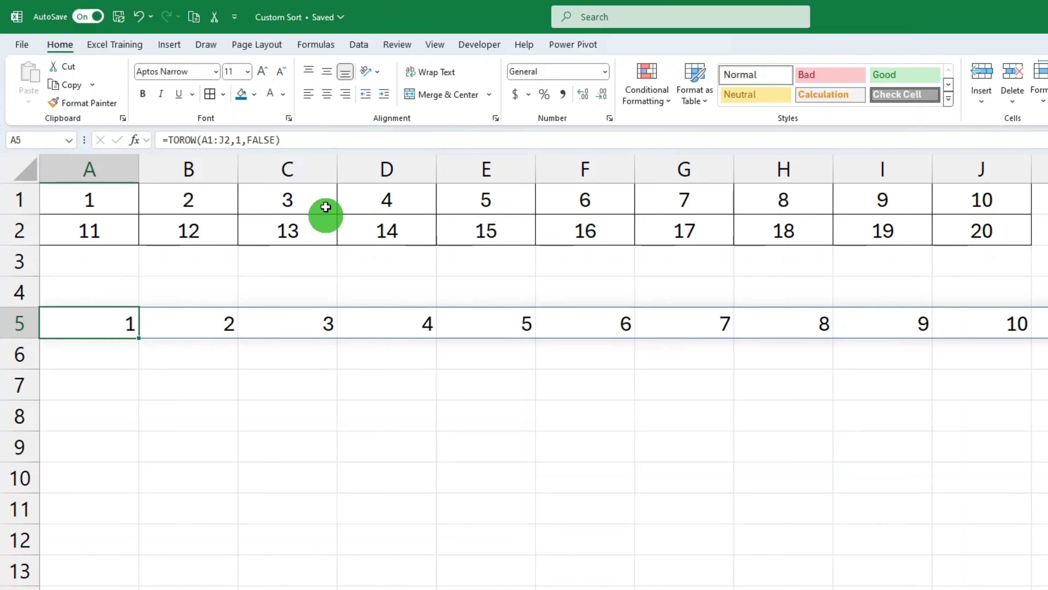
double_click(260, 140)
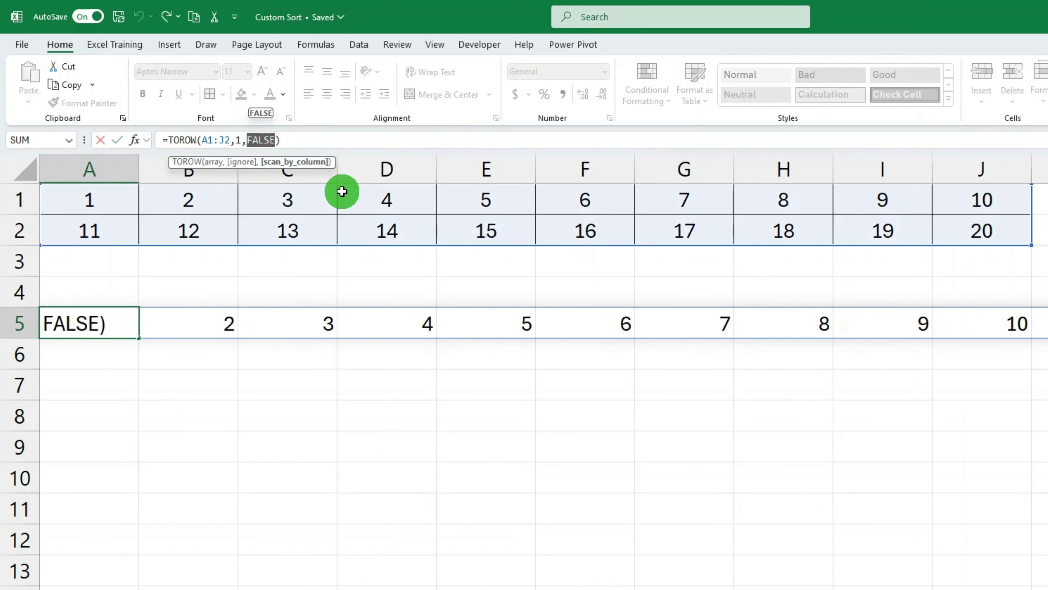
text(TRU)
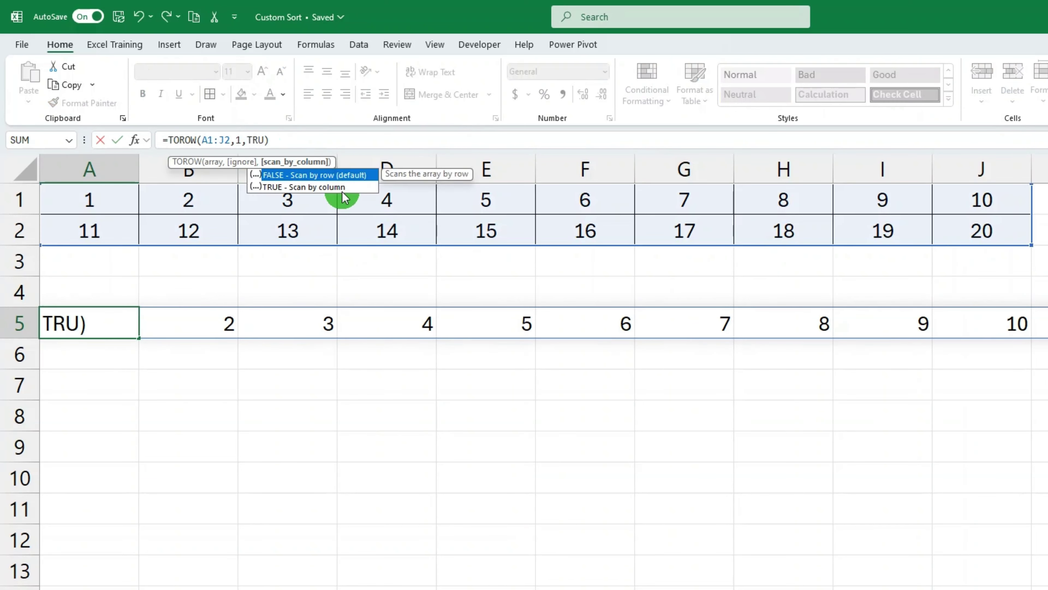
text(E)
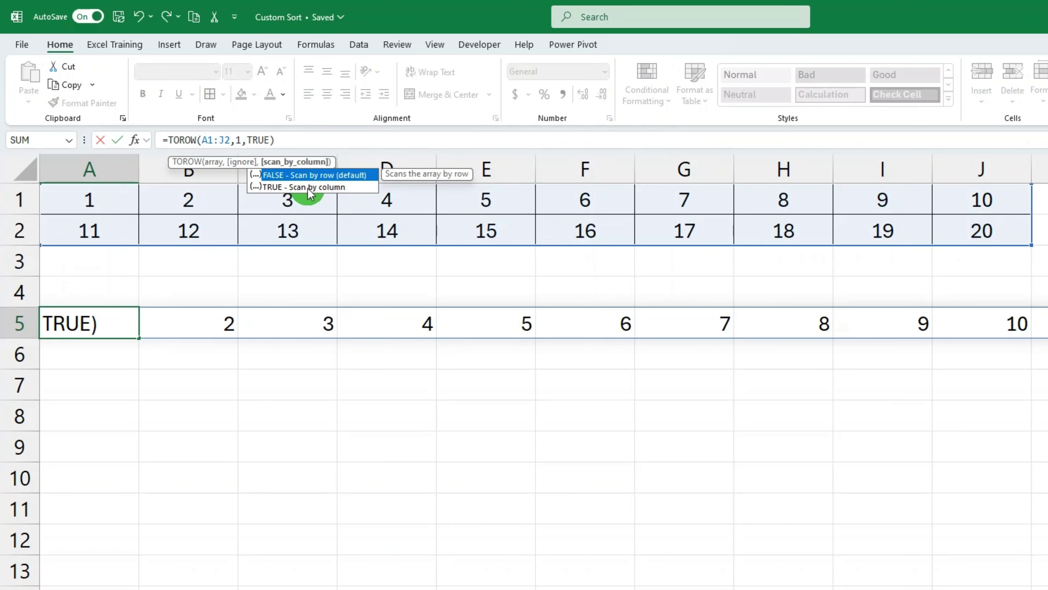
key(Return)
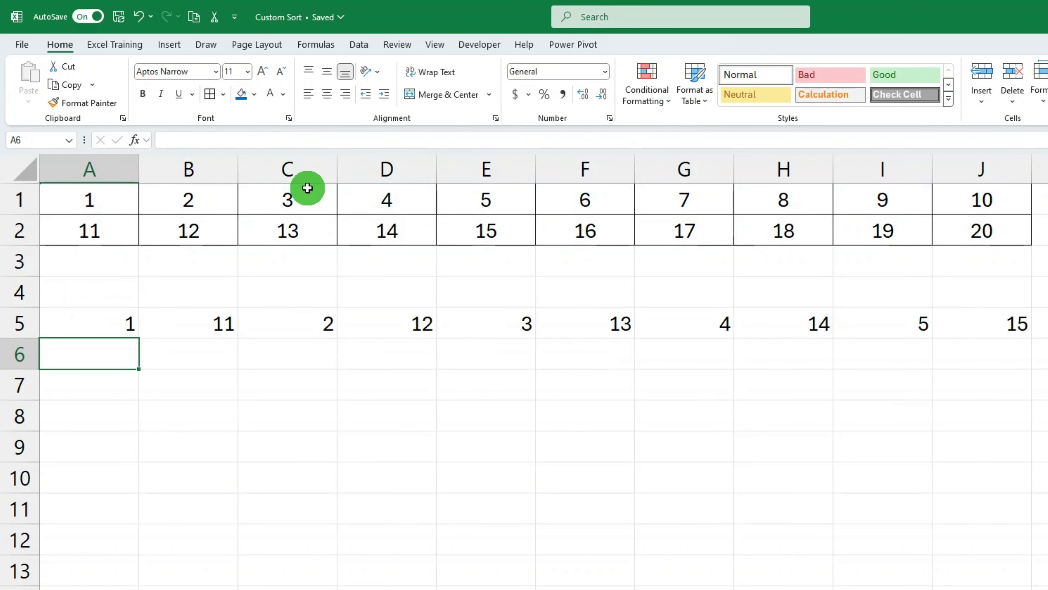
Compare the source number pairs in columns A, B and C of rows 1 and 2 with the order of the TOROW result in row 5
click(87, 199)
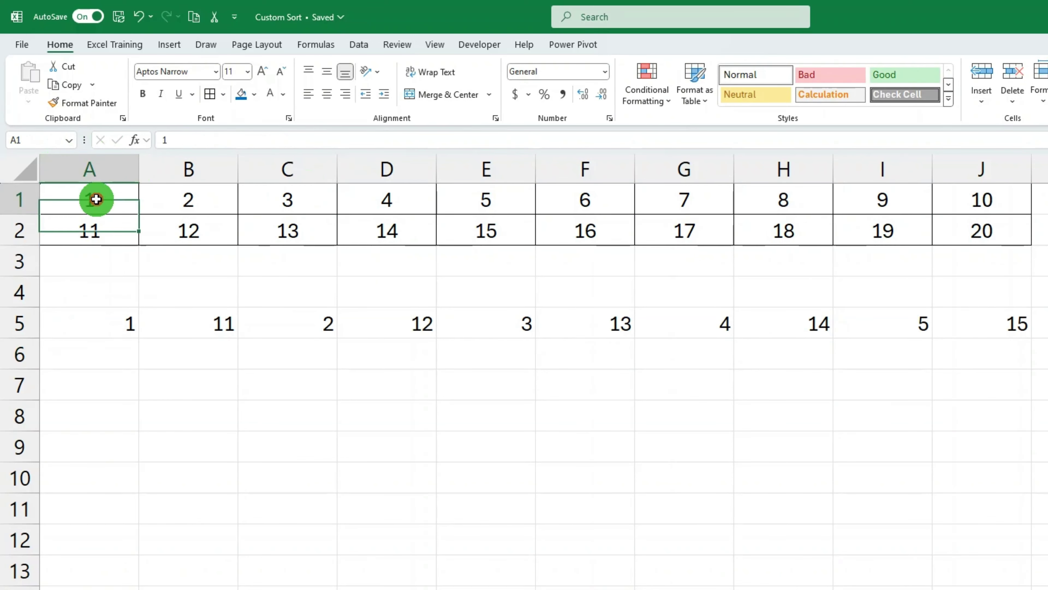
click(101, 227)
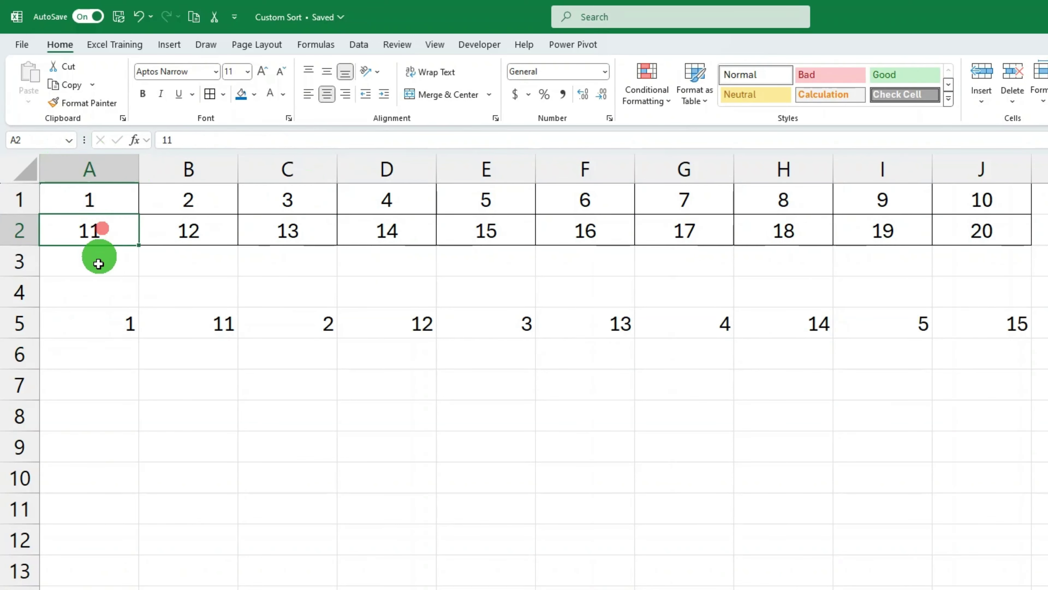
click(208, 330)
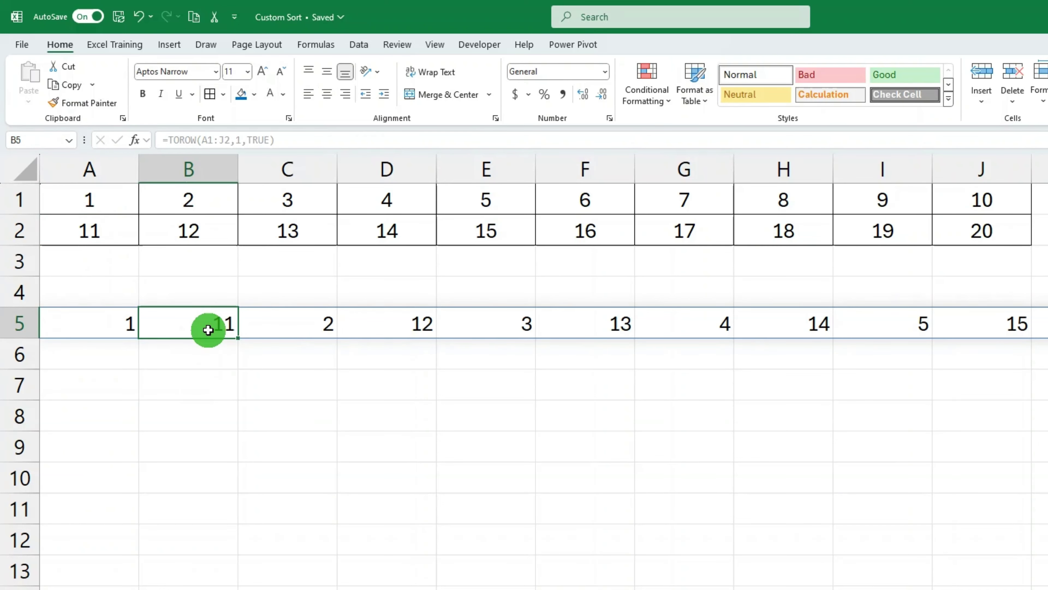
click(86, 199)
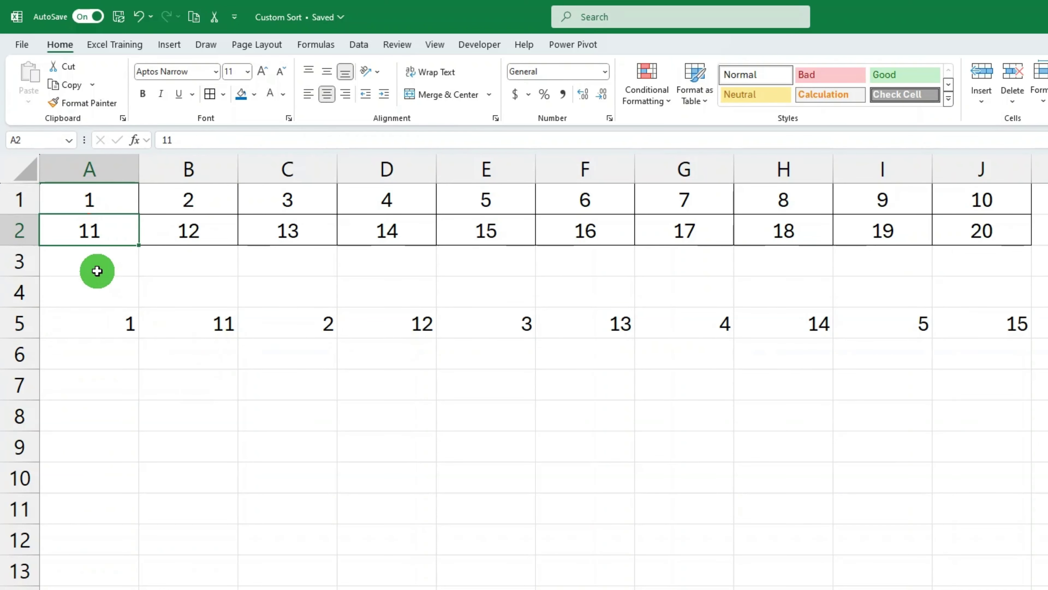
click(96, 230)
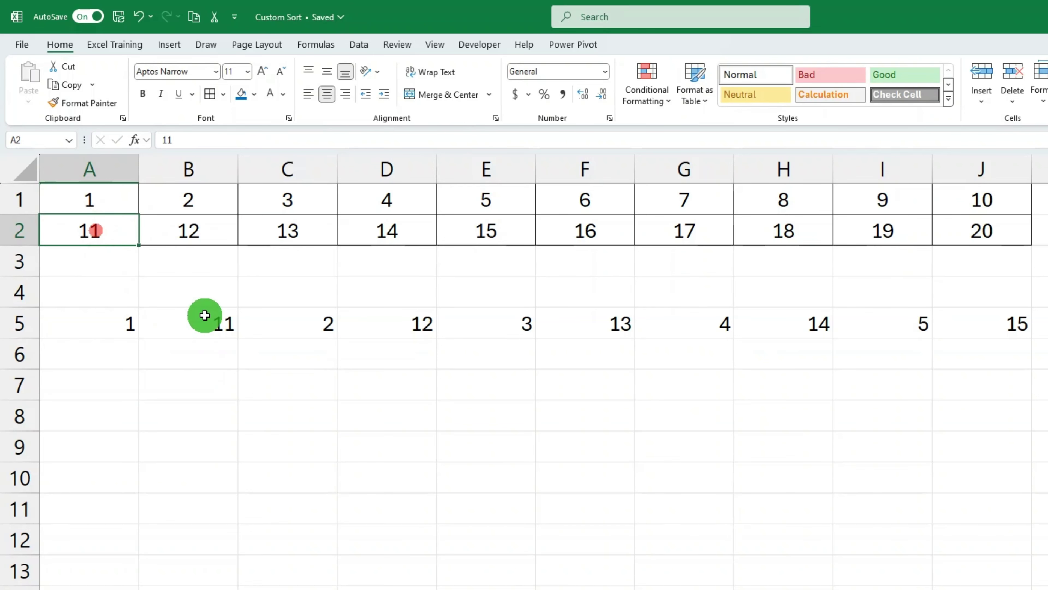
click(182, 205)
click(203, 226)
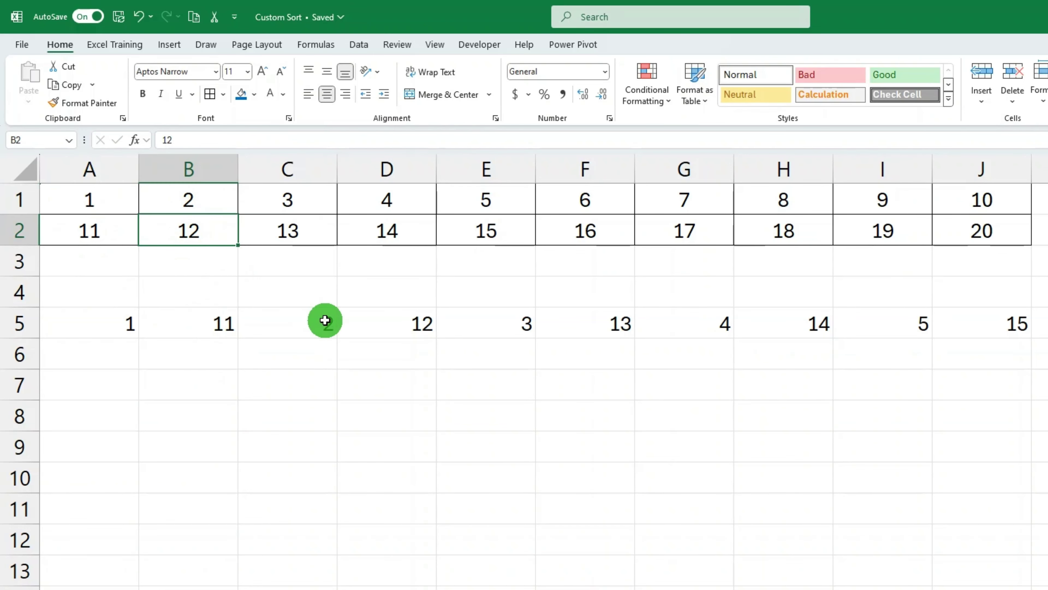
click(318, 193)
click(322, 232)
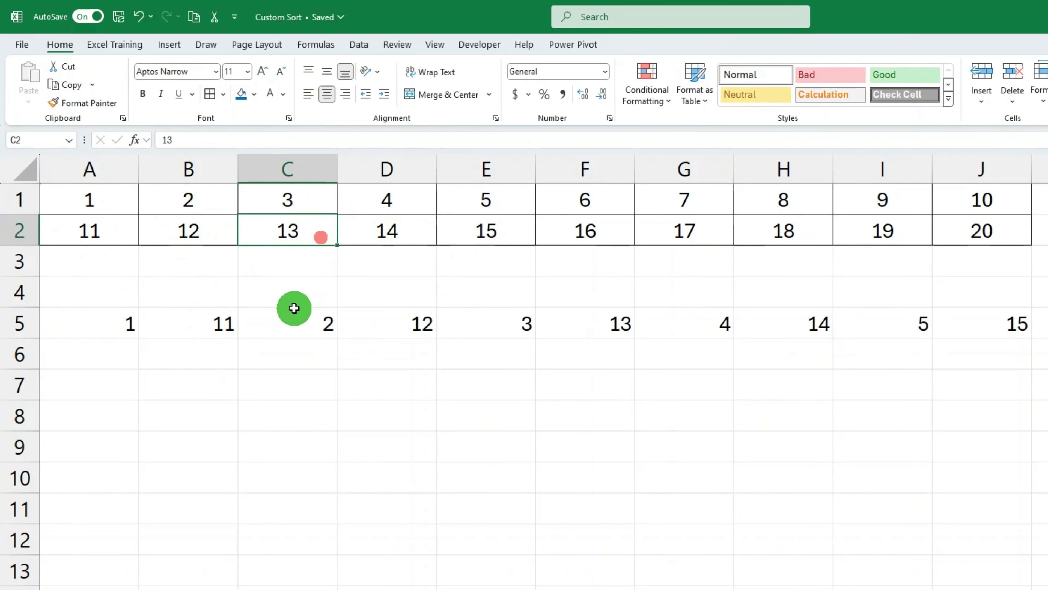
click(90, 203)
click(91, 232)
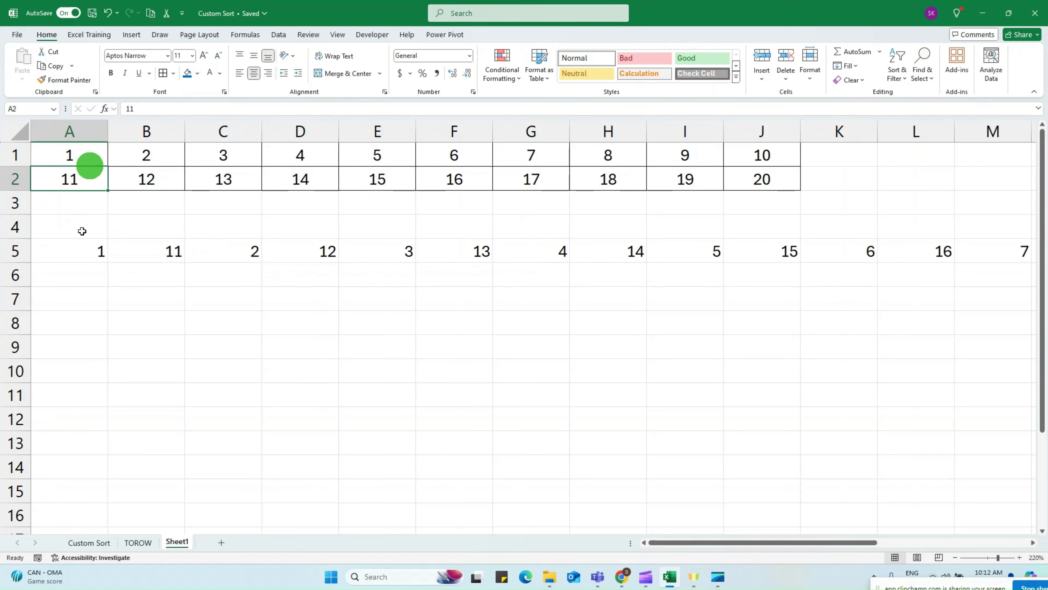
Examine the results in A5:C5 and the TOROW formula in A5 against source row A1:J1
click(85, 249)
key(Right)
key(Right)
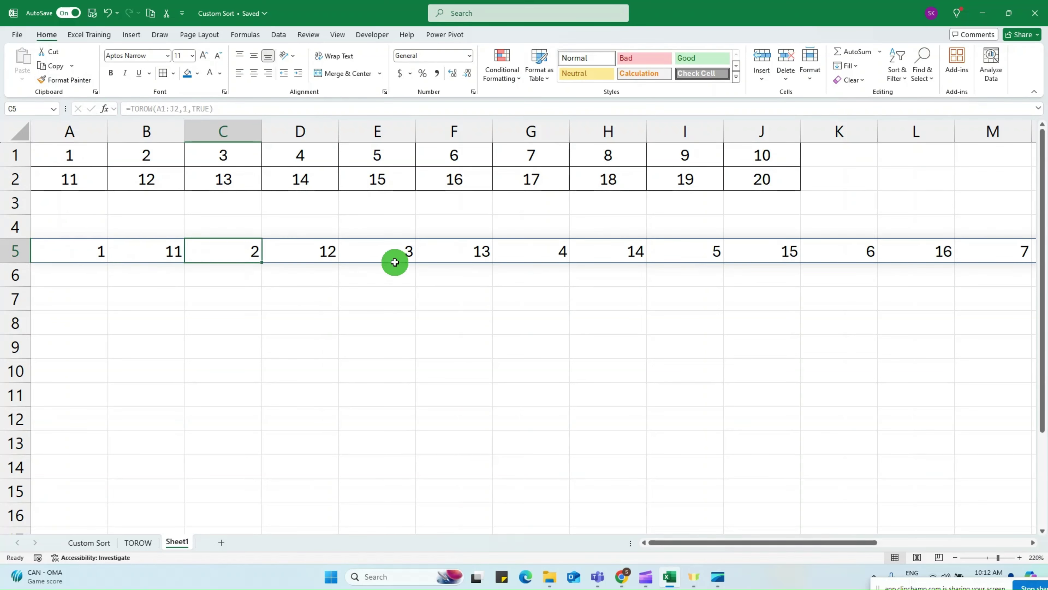
double_click(89, 244)
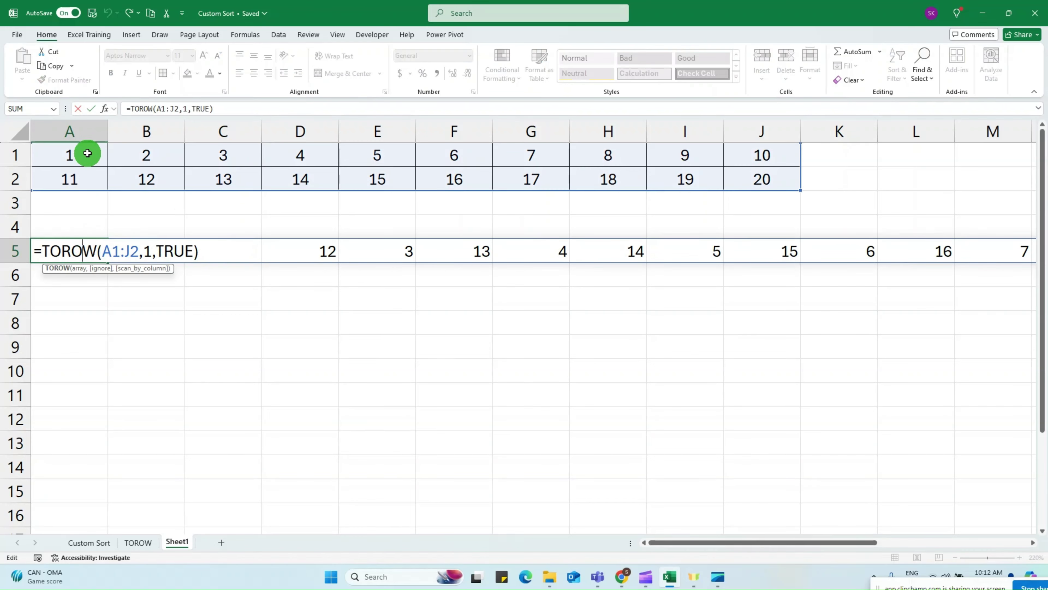
click(97, 154)
drag(98, 154, 764, 147)
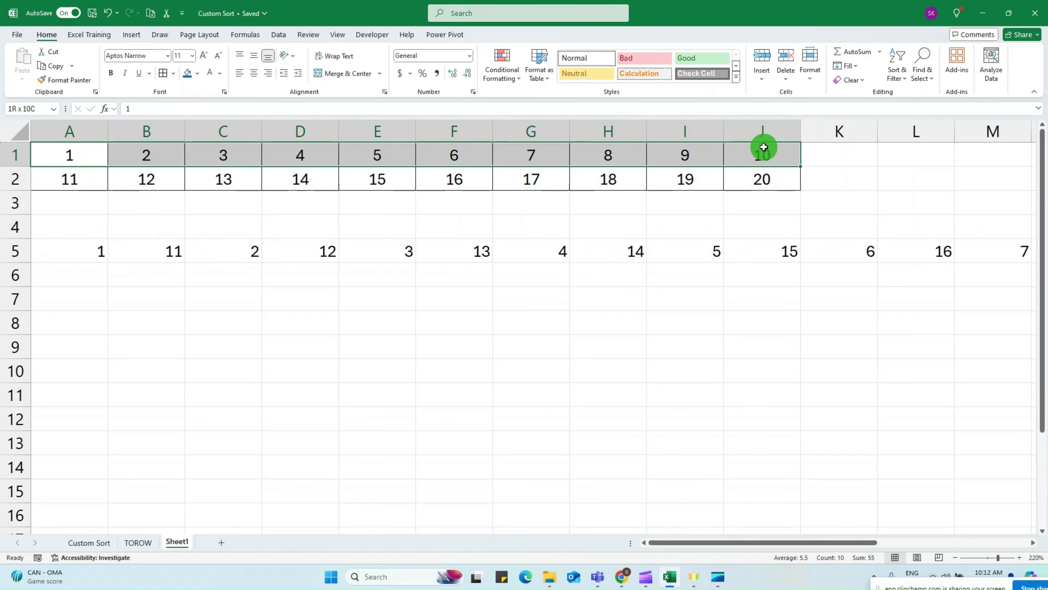
Check the formula in A5 once more and return to the TOROW worksheet with the country list
click(84, 248)
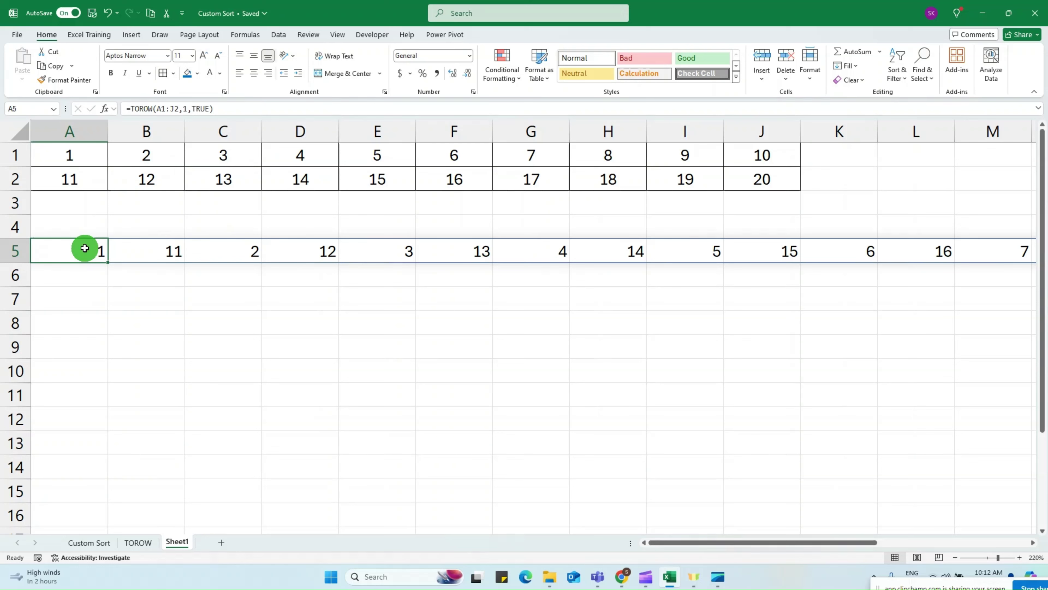
click(96, 346)
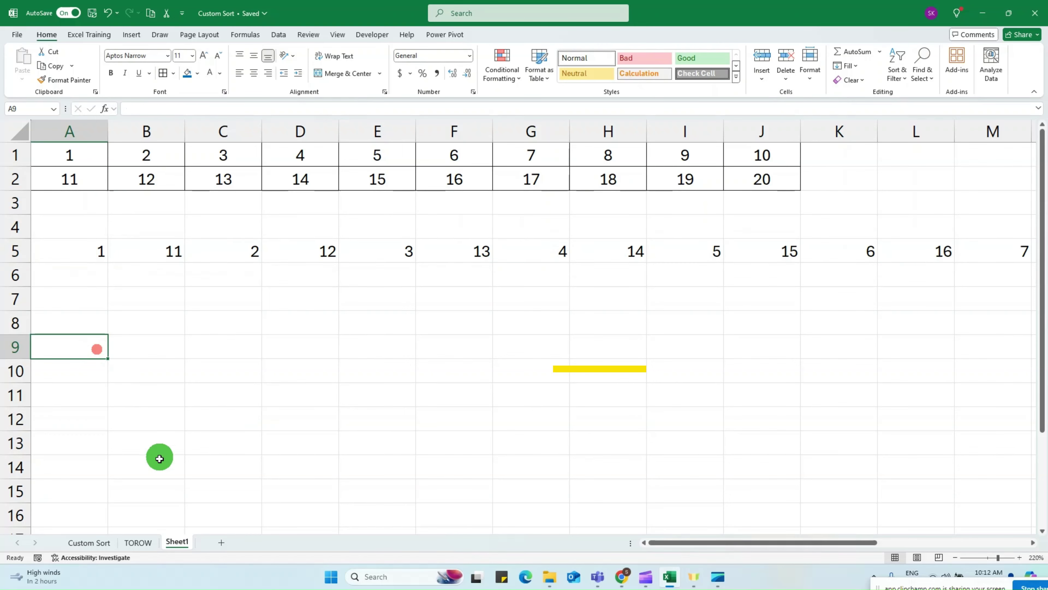
click(142, 549)
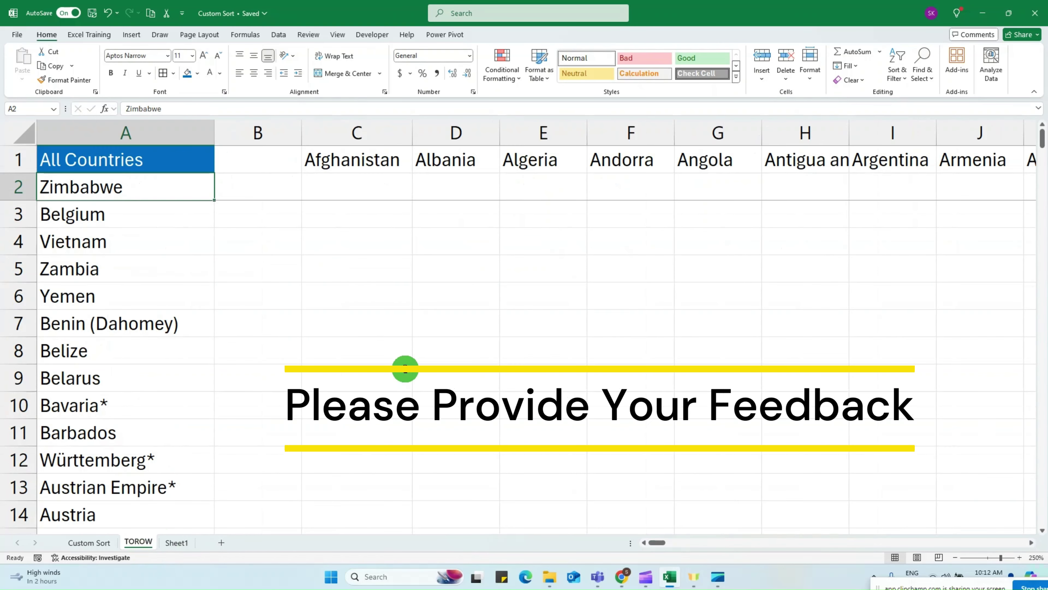